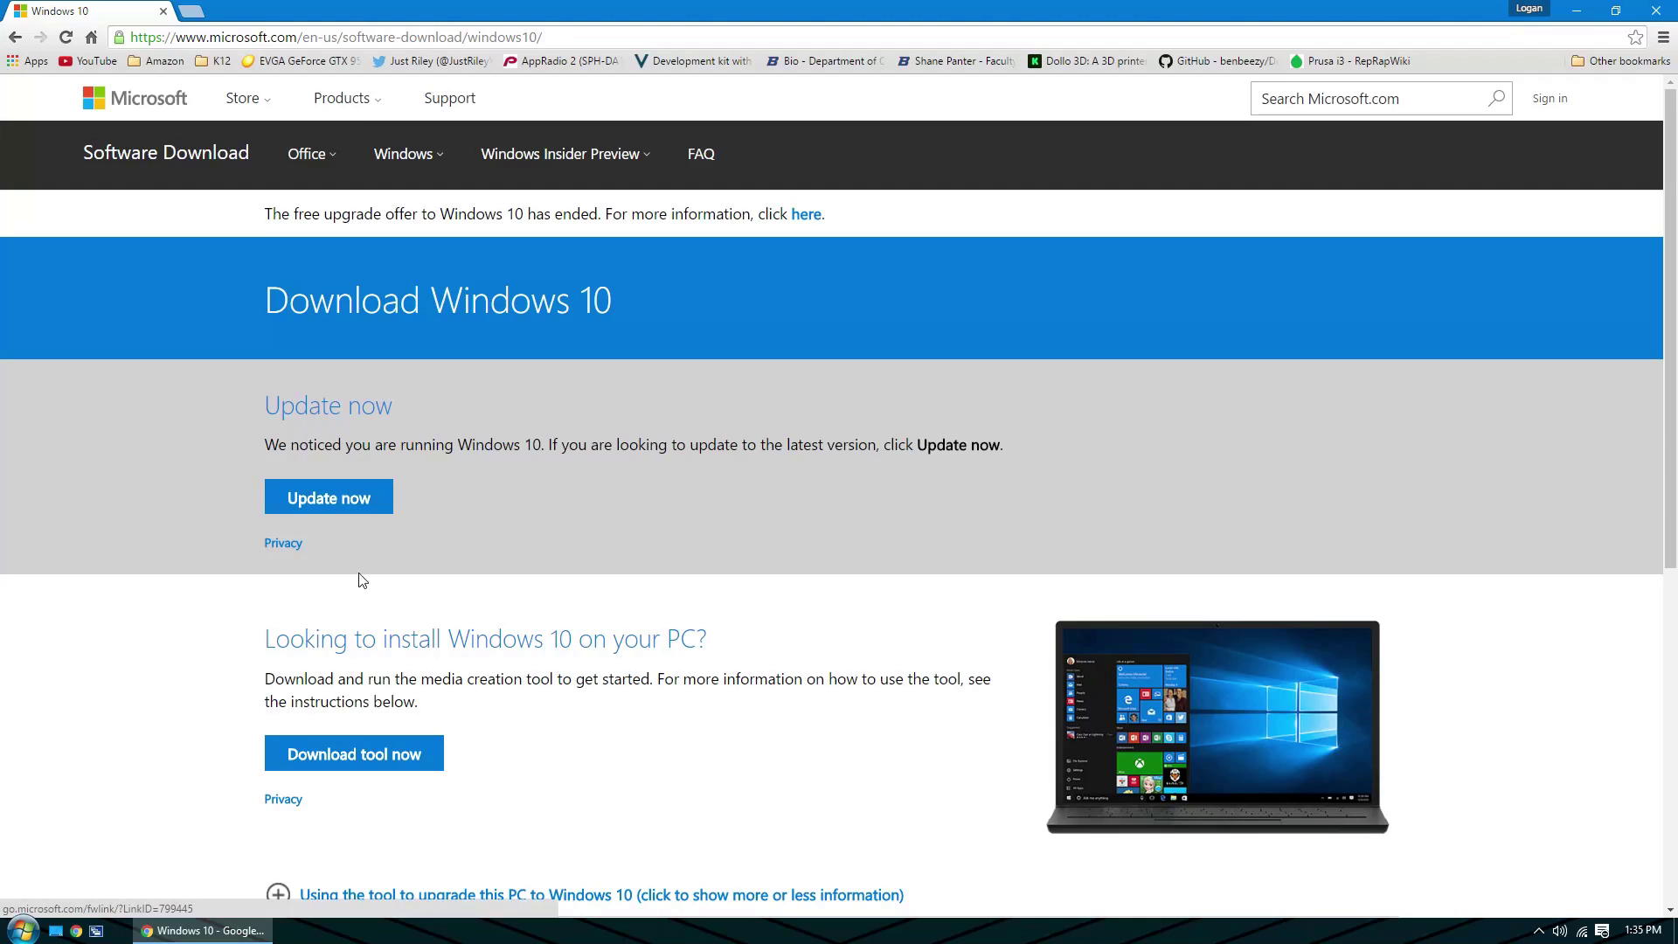
# Step: Download the Windows 10 media creation tool and run MediaCreationTool.exe from the download bar
pyautogui.scroll(-2, 363, 581)
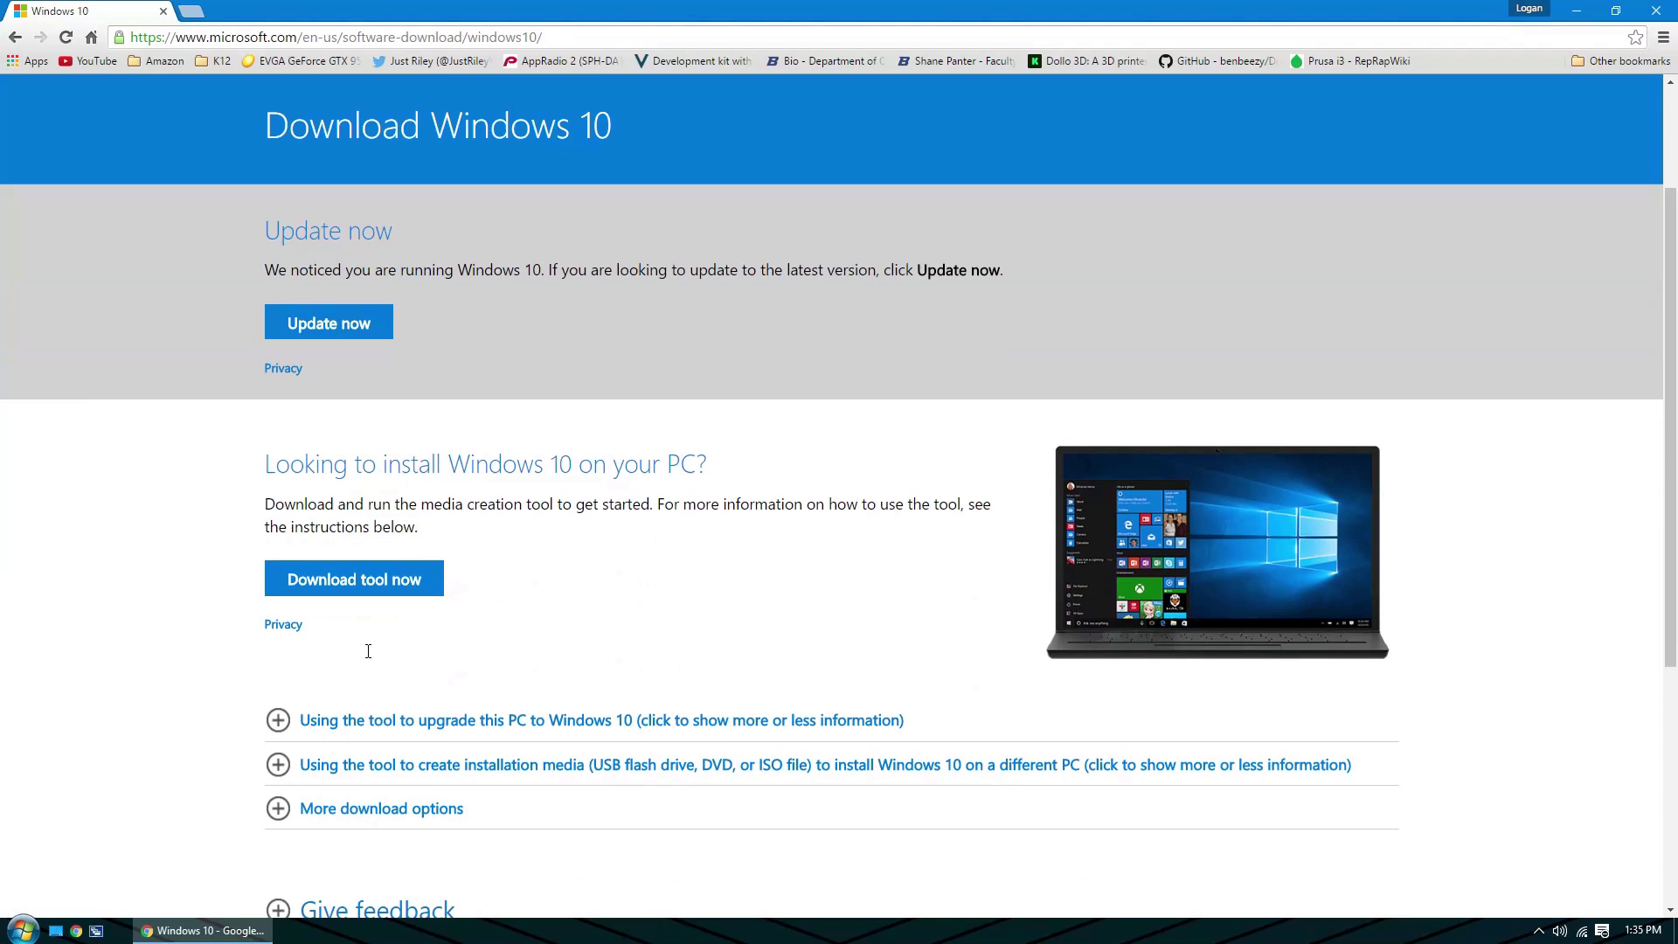
pyautogui.click(352, 591)
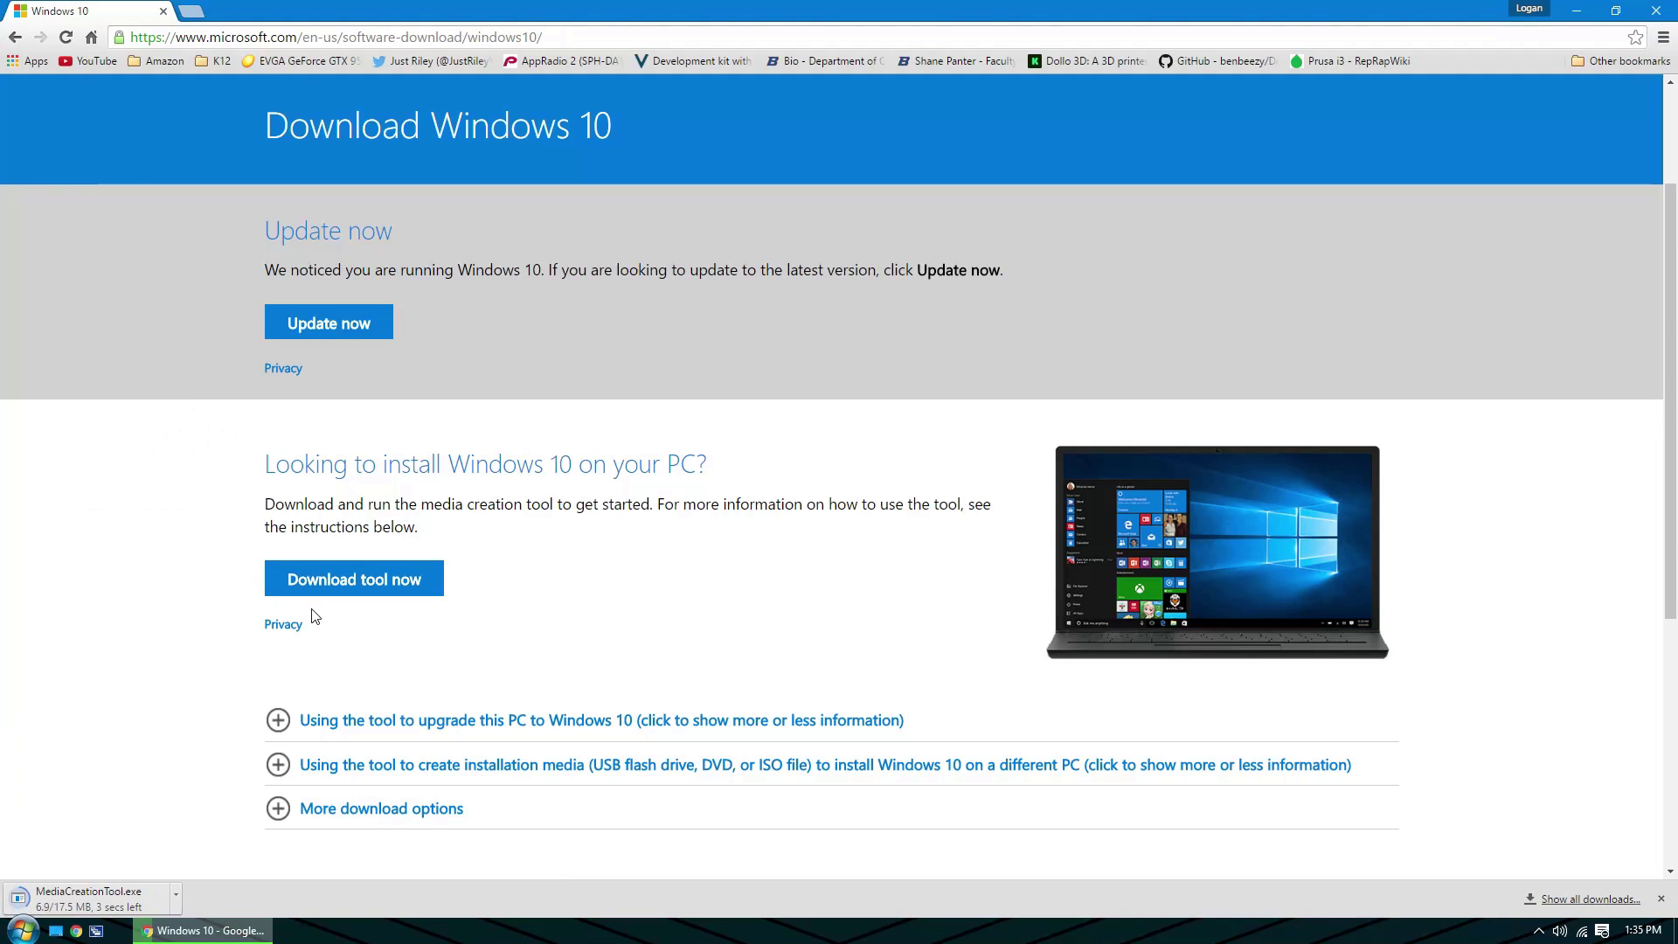
pyautogui.click(59, 900)
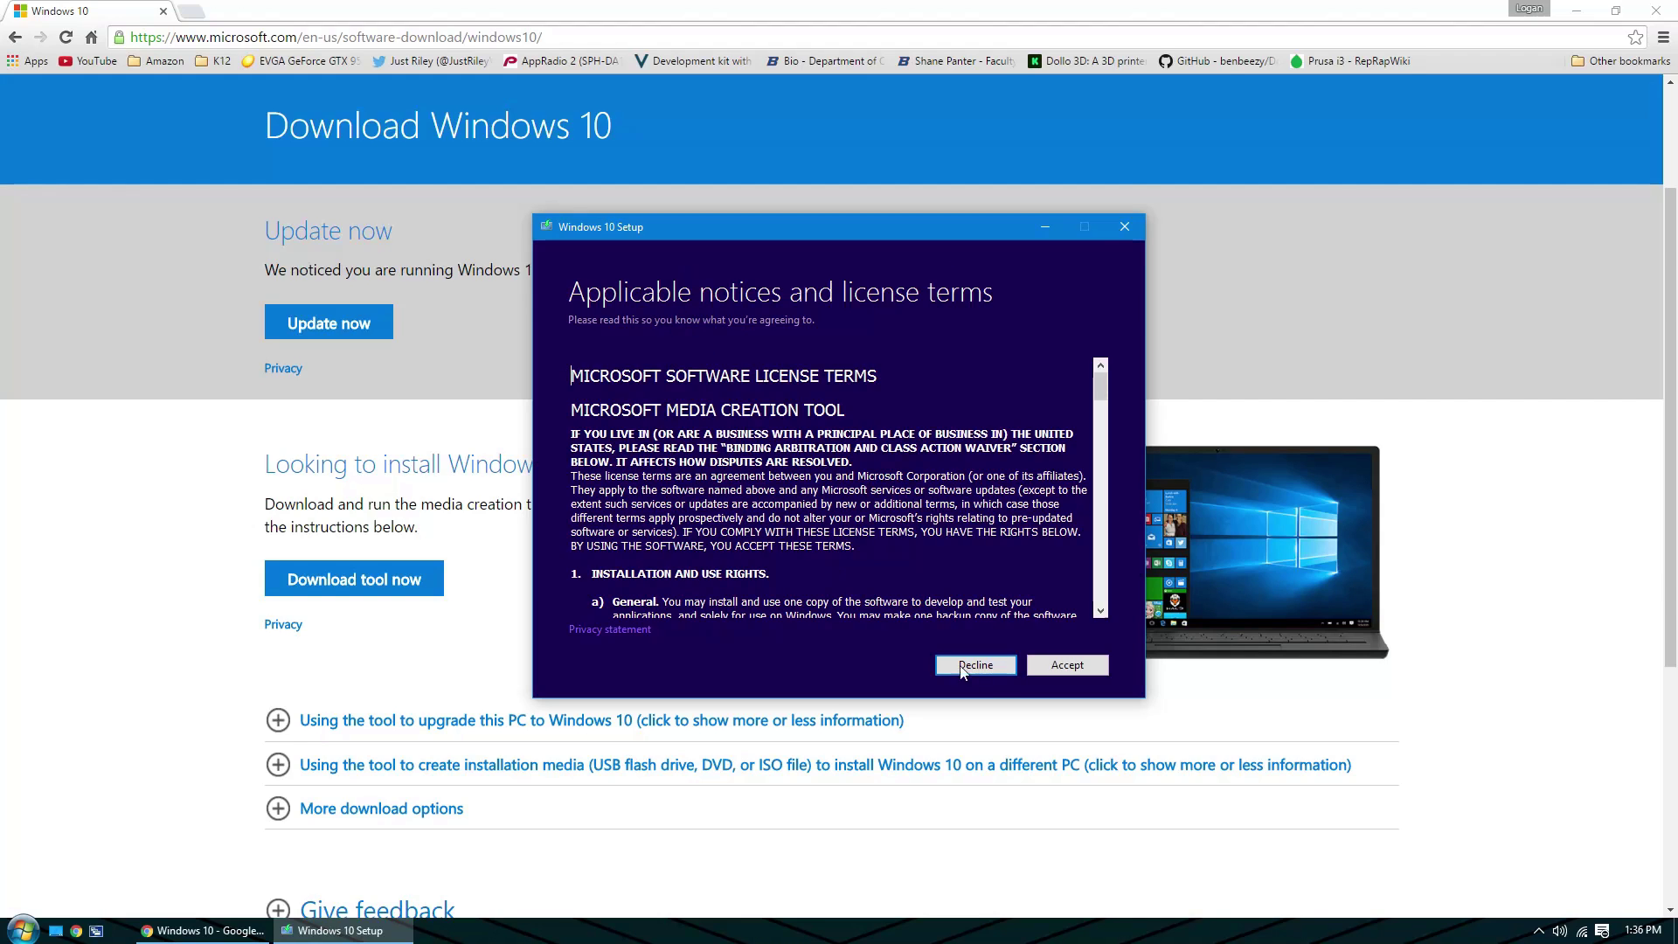
# Step: Accept the license terms and select 'Create installation media for another PC'
pyautogui.click(1067, 665)
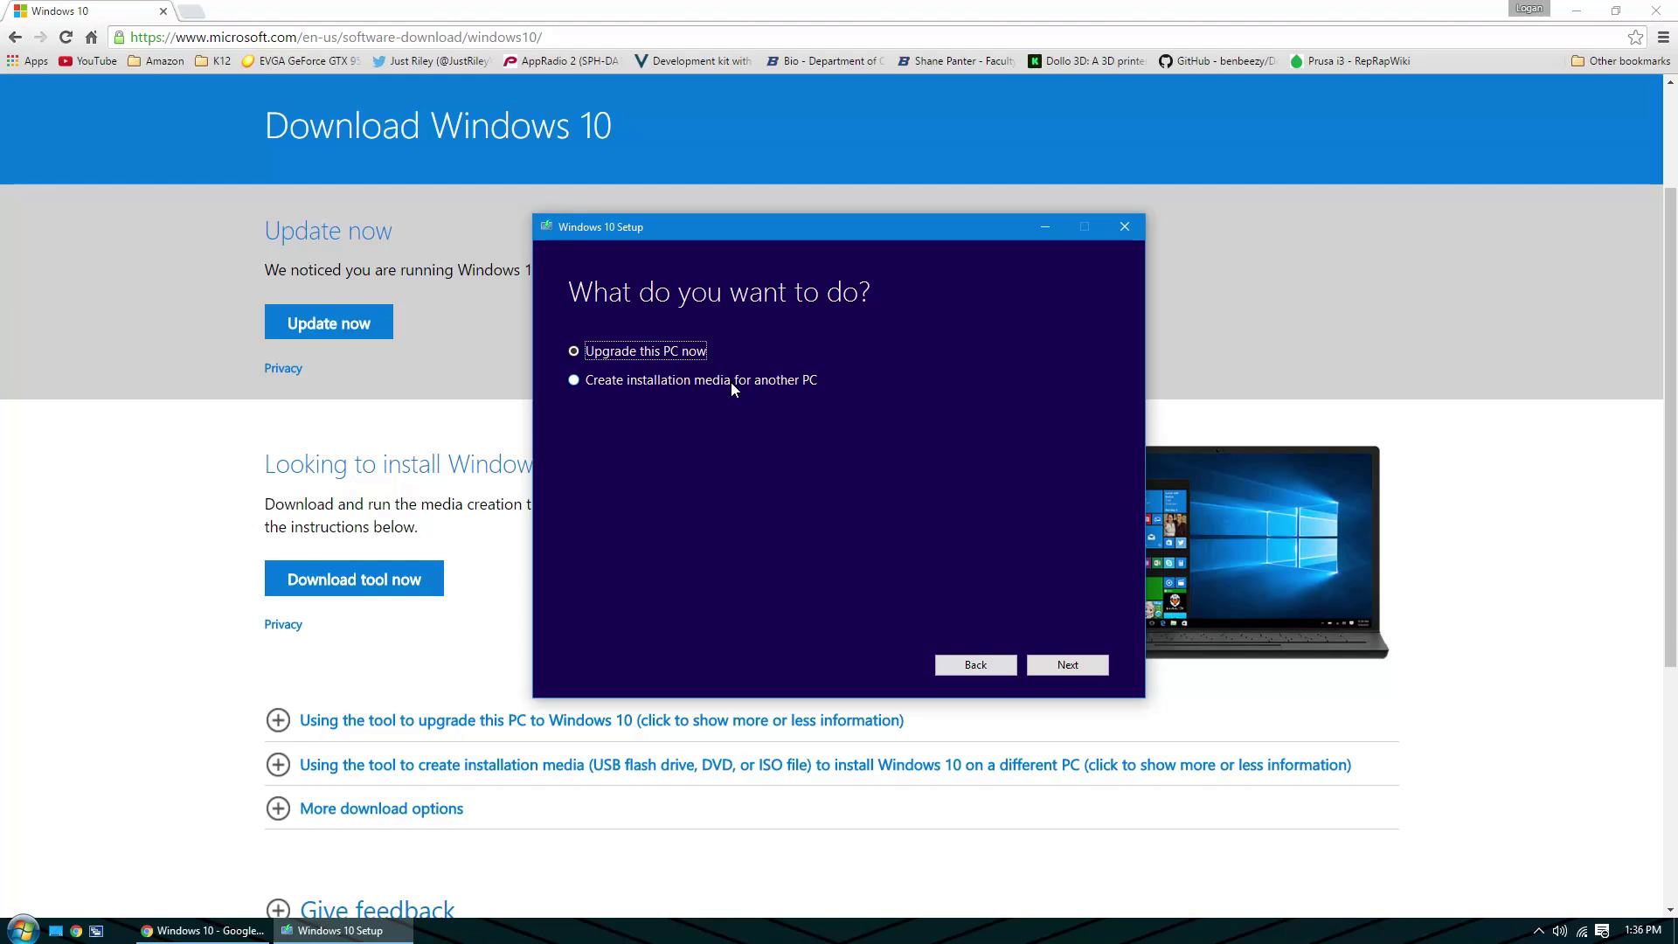
pyautogui.click(731, 388)
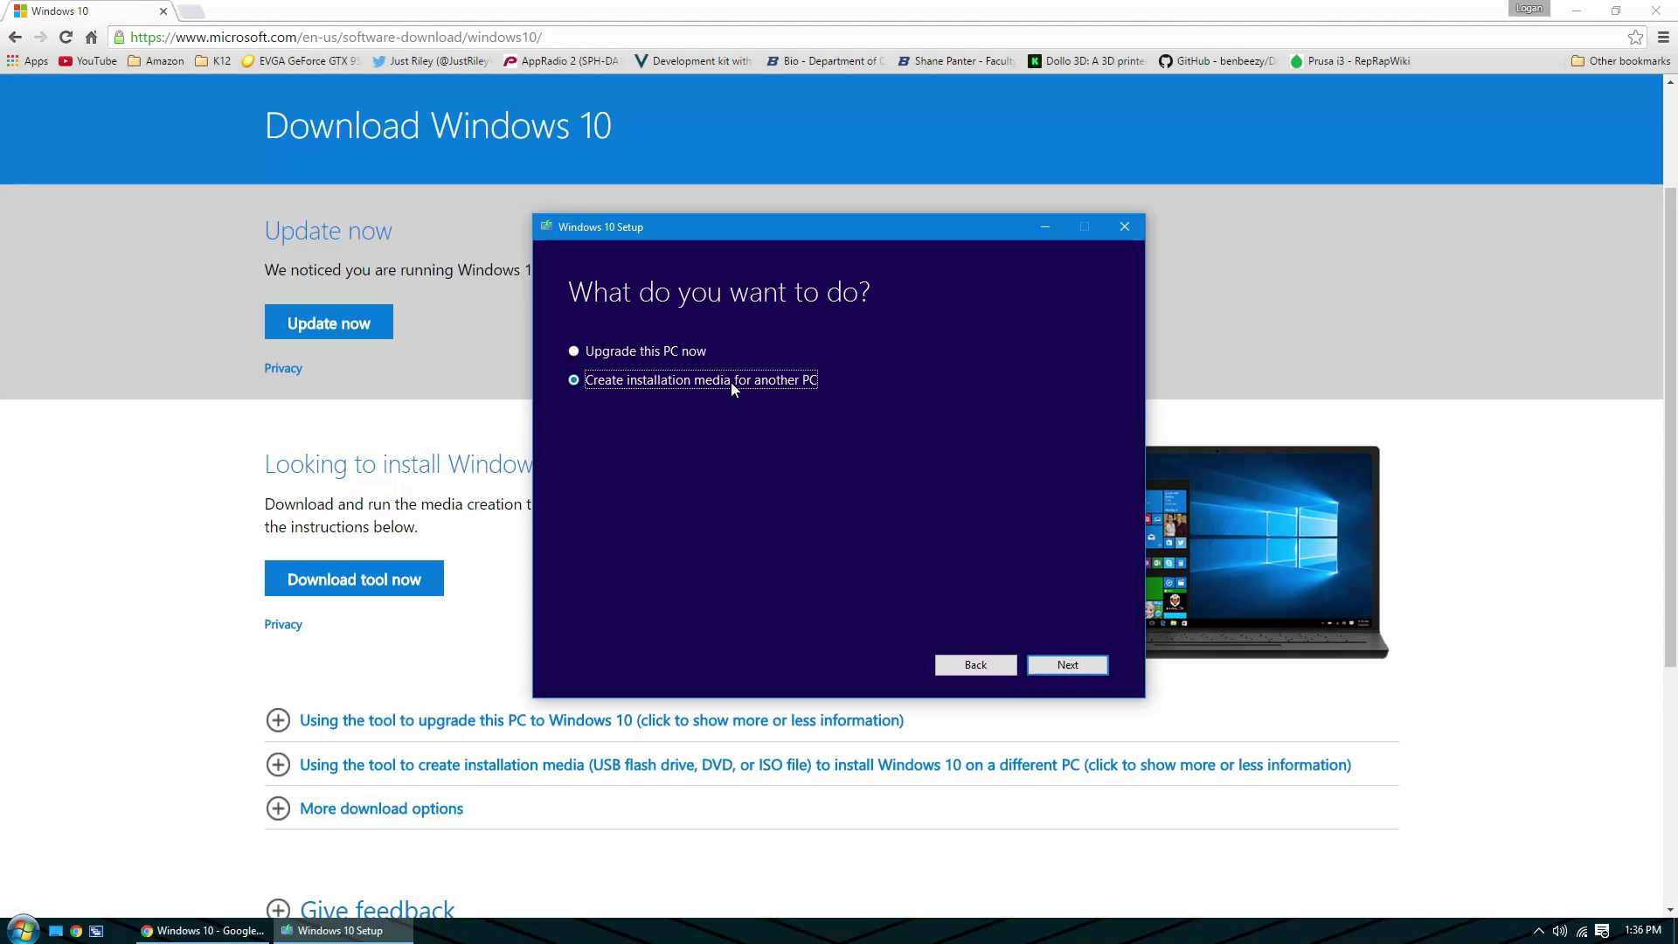
# Step: Confirm English (United States), Windows 10 and 64-bit (x64), keeping the recommended options
pyautogui.click(1079, 664)
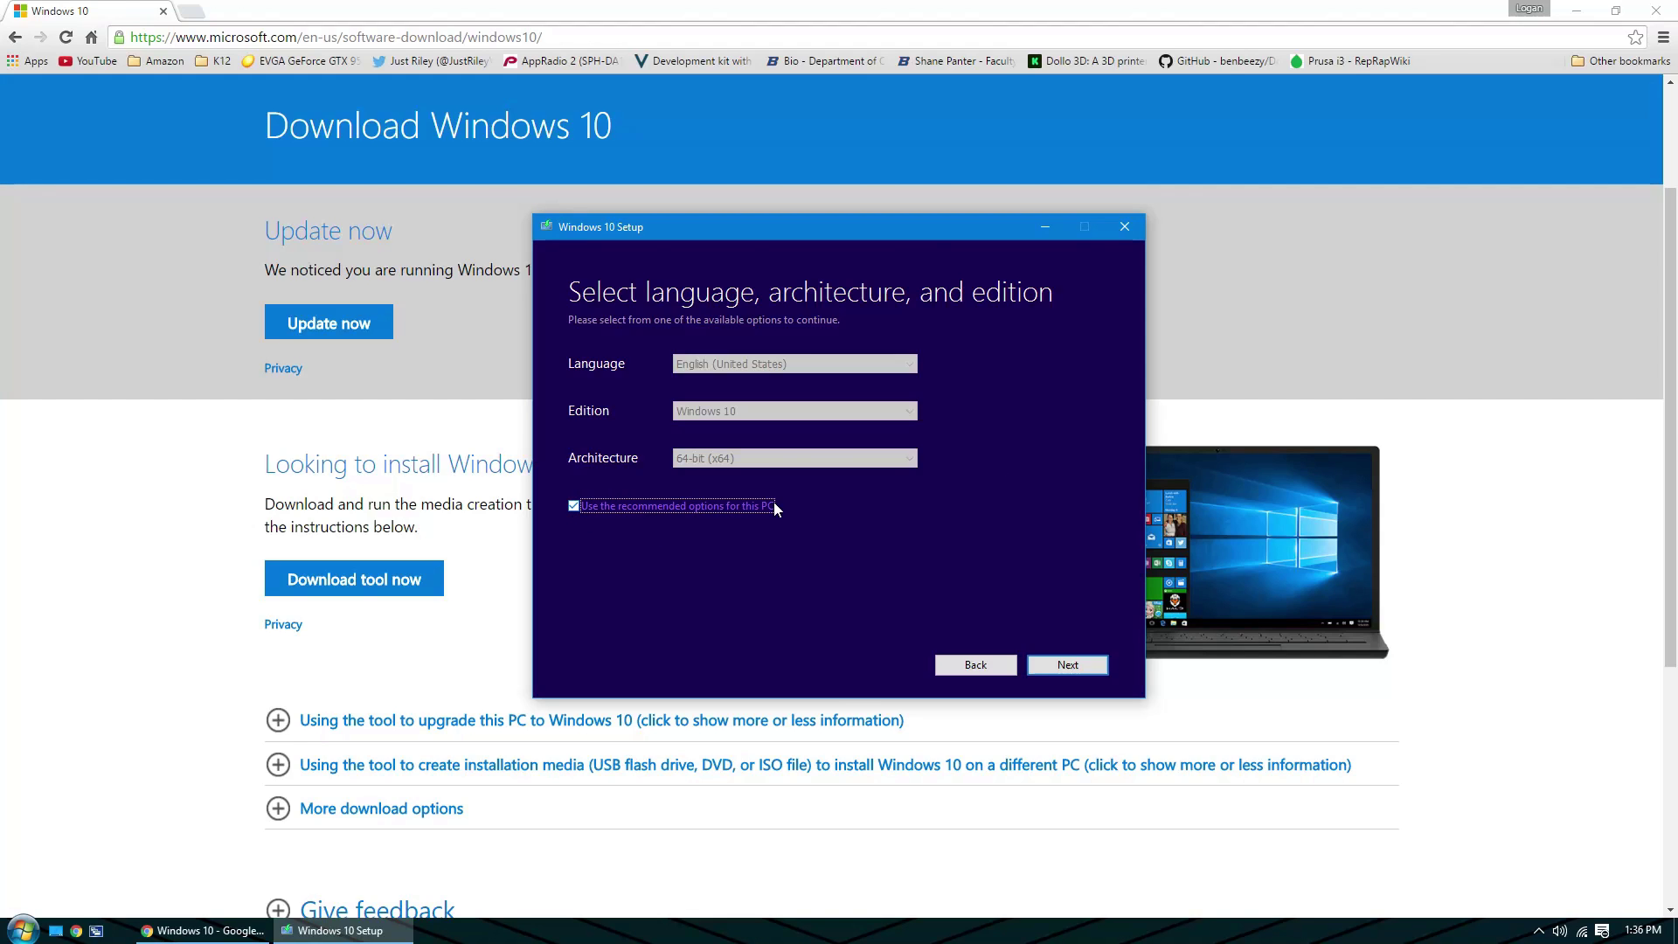
pyautogui.click(664, 510)
pyautogui.click(748, 458)
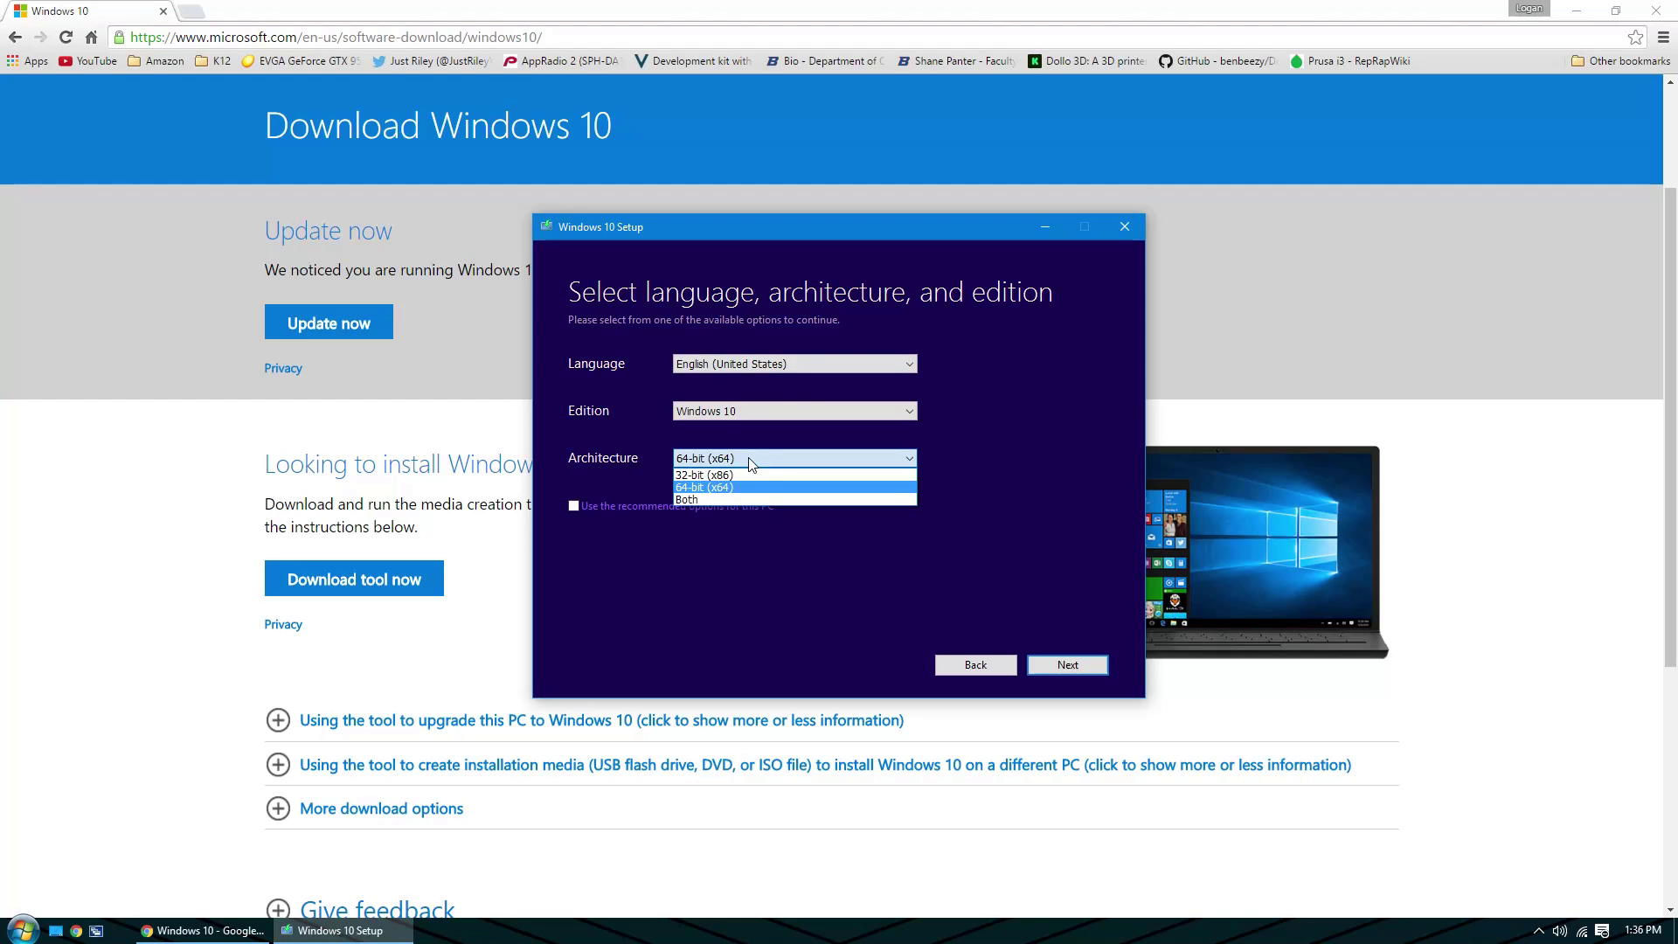
pyautogui.click(748, 485)
pyautogui.click(758, 412)
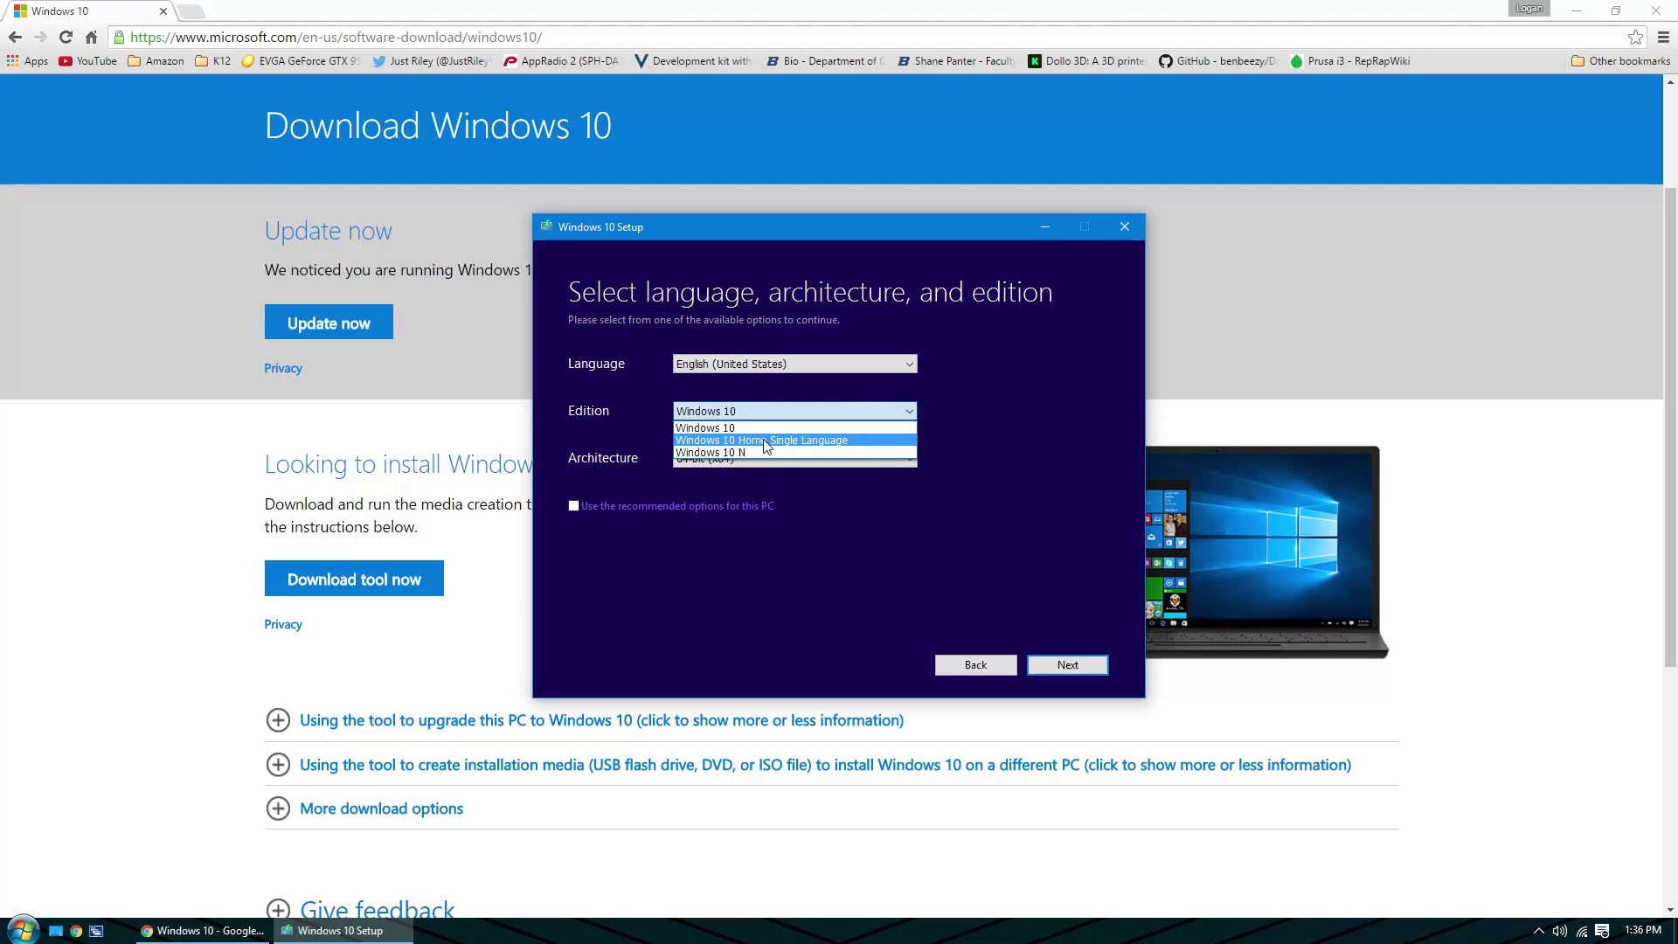
pyautogui.click(753, 428)
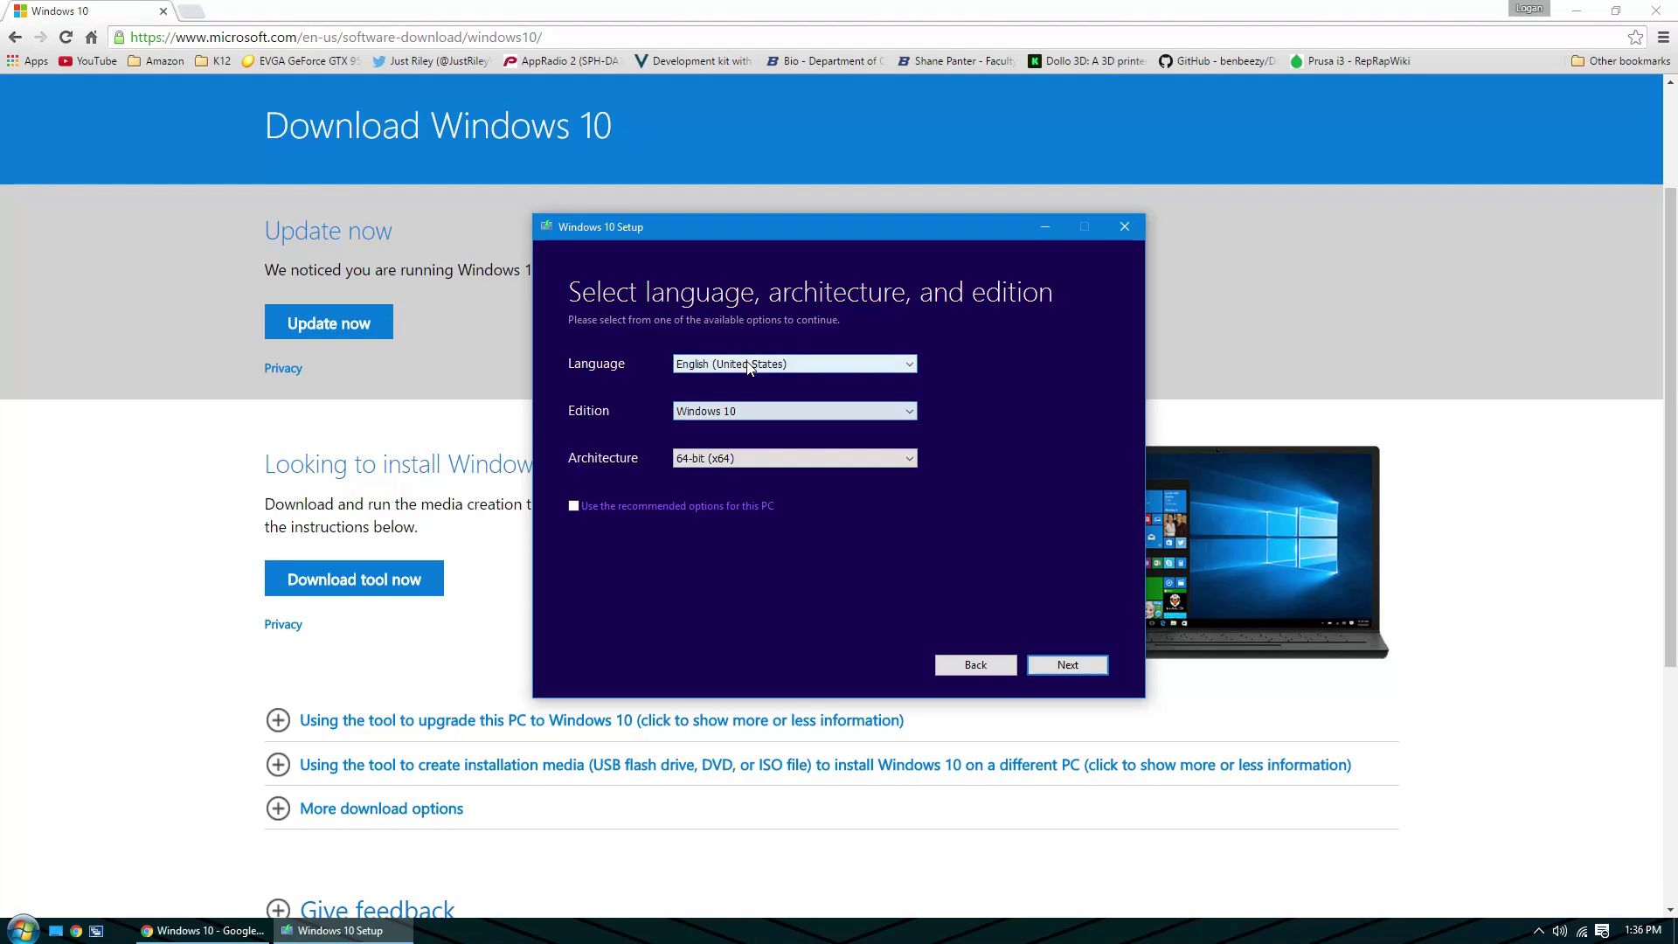
pyautogui.click(752, 366)
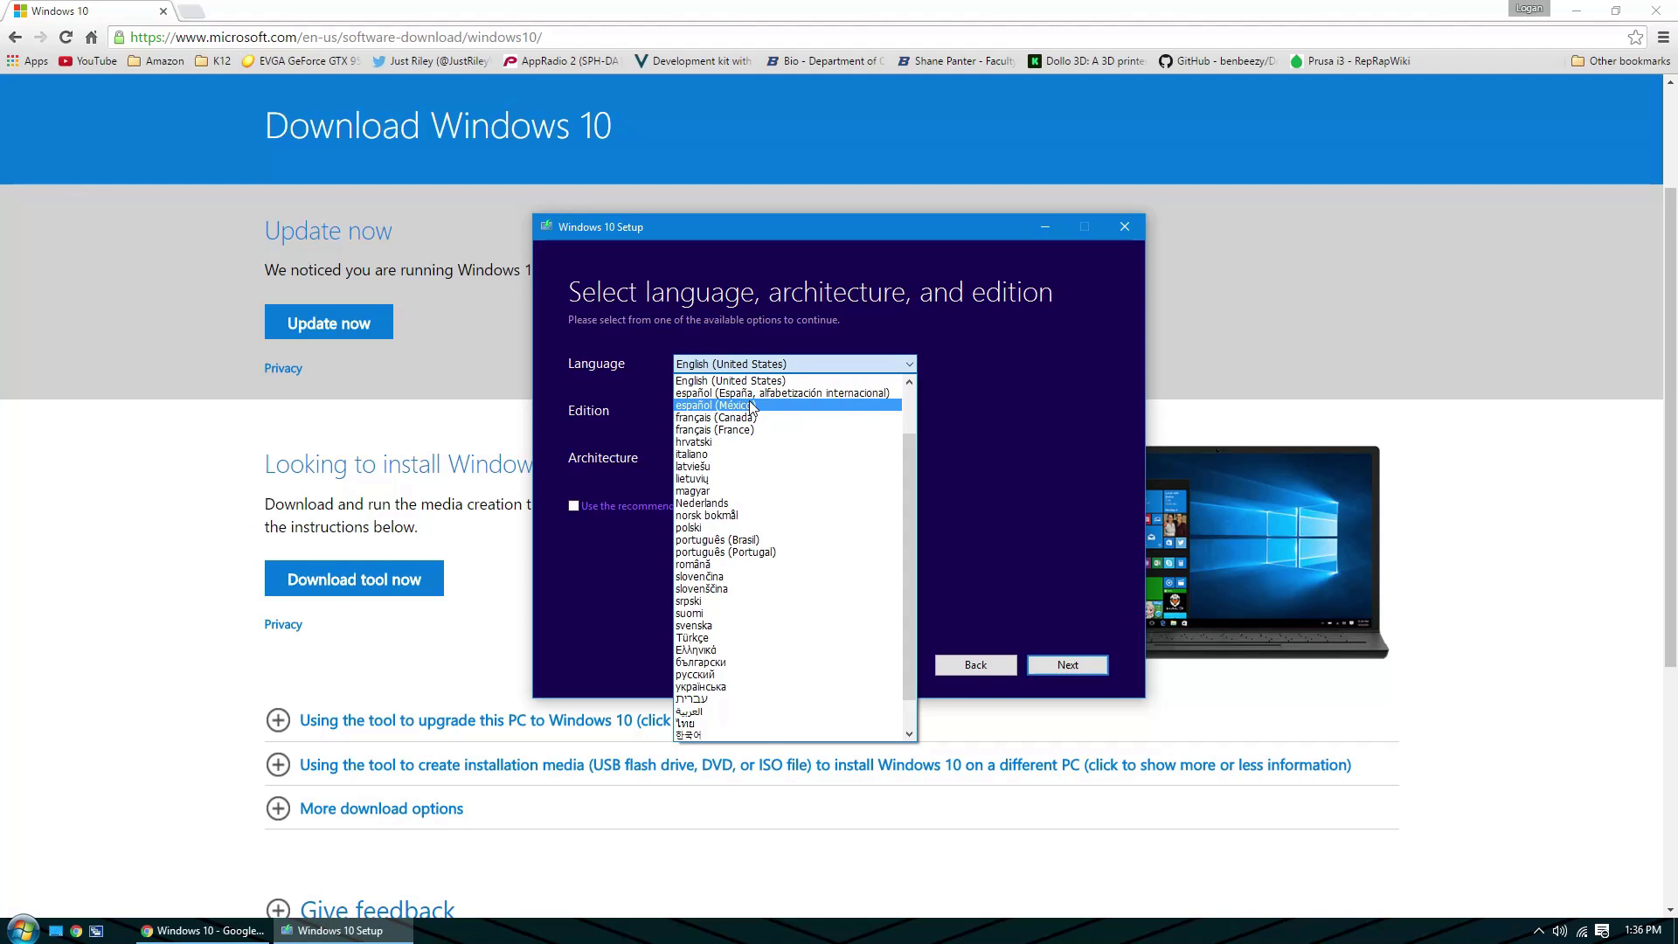
pyautogui.click(751, 381)
pyautogui.press('Tab')
pyautogui.press('Tab')
pyautogui.press('Tab')
pyautogui.press('space')
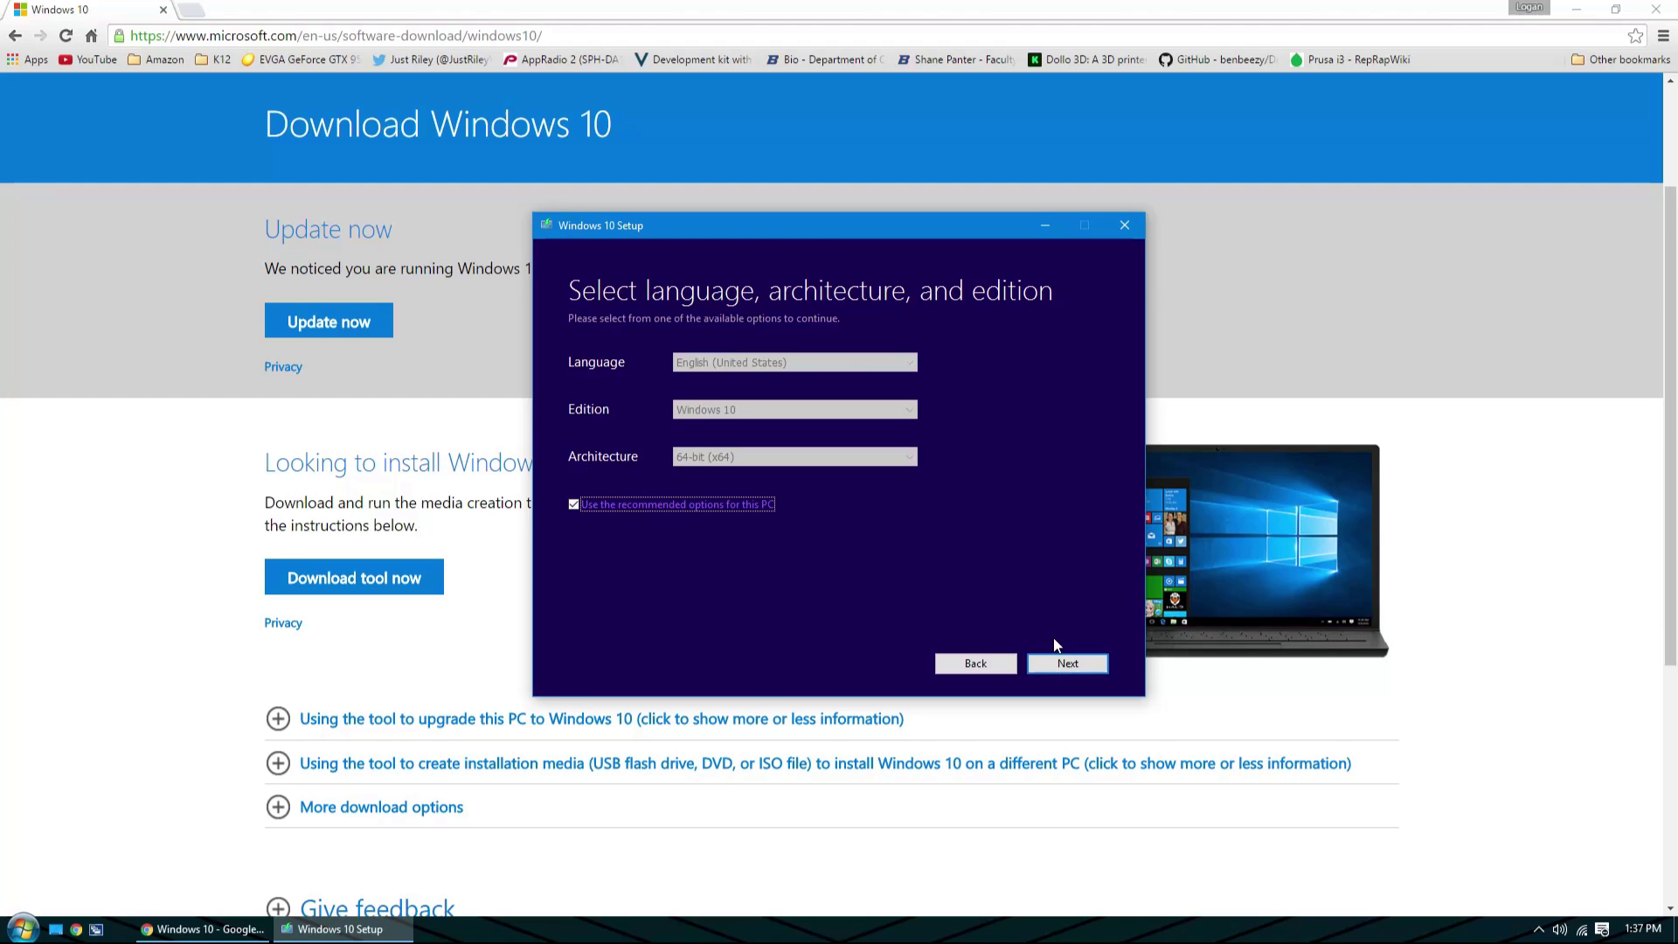
pyautogui.click(1064, 663)
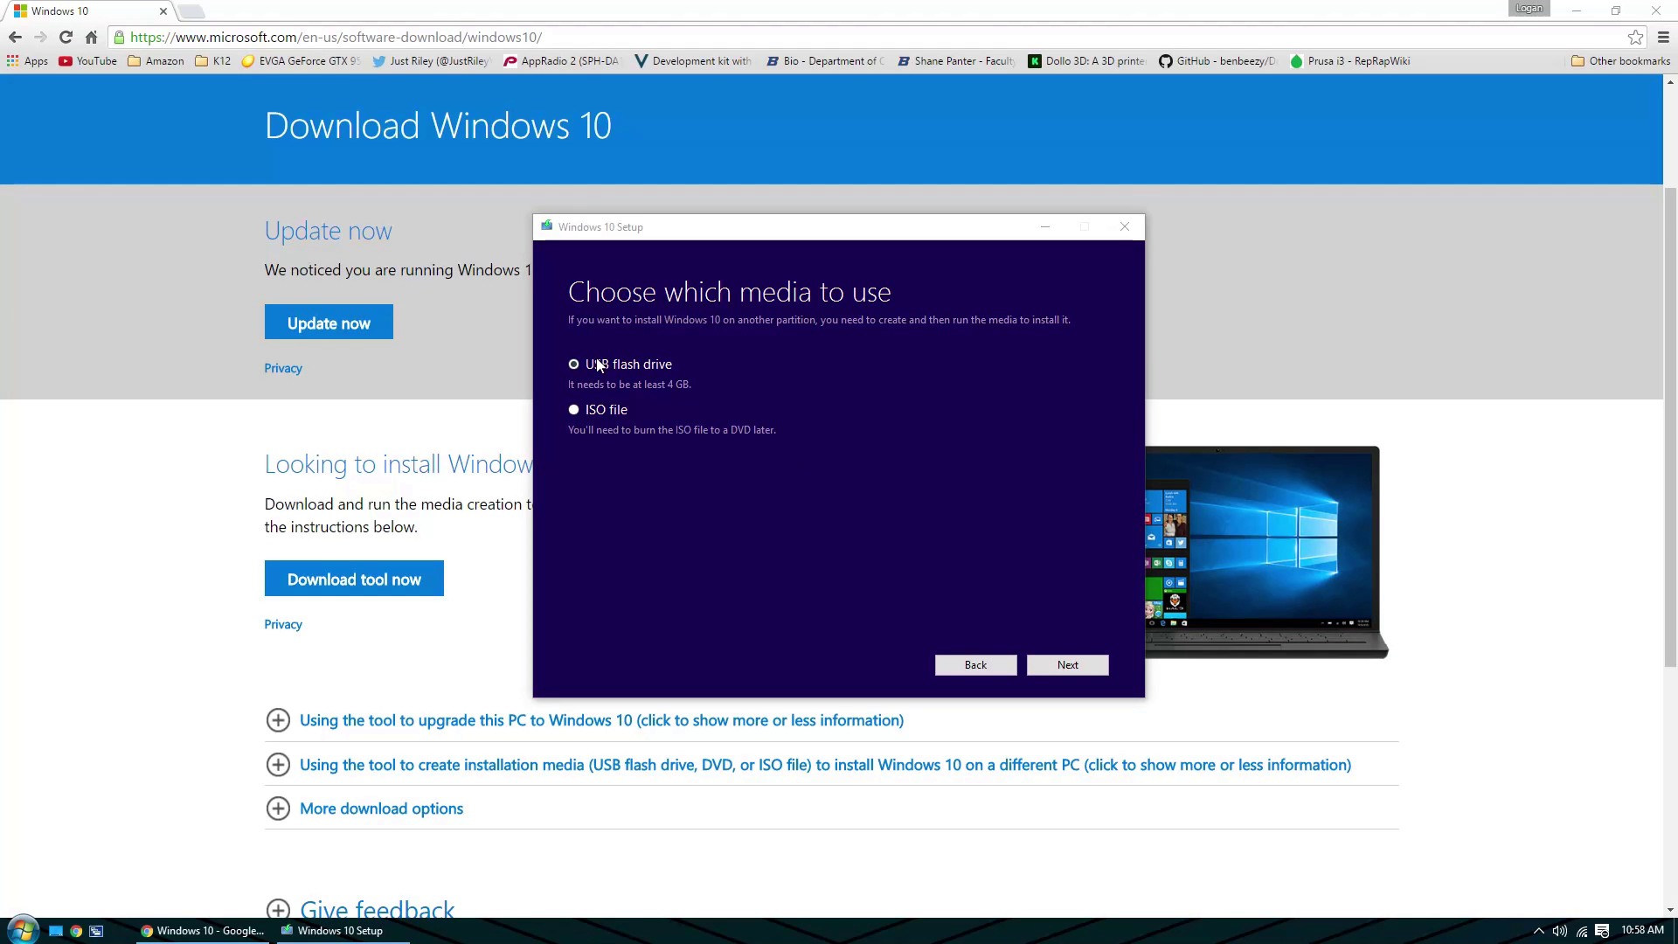
# Step: Choose USB flash drive as the media and select removable drive E: (ARCH_201607)
pyautogui.click(599, 365)
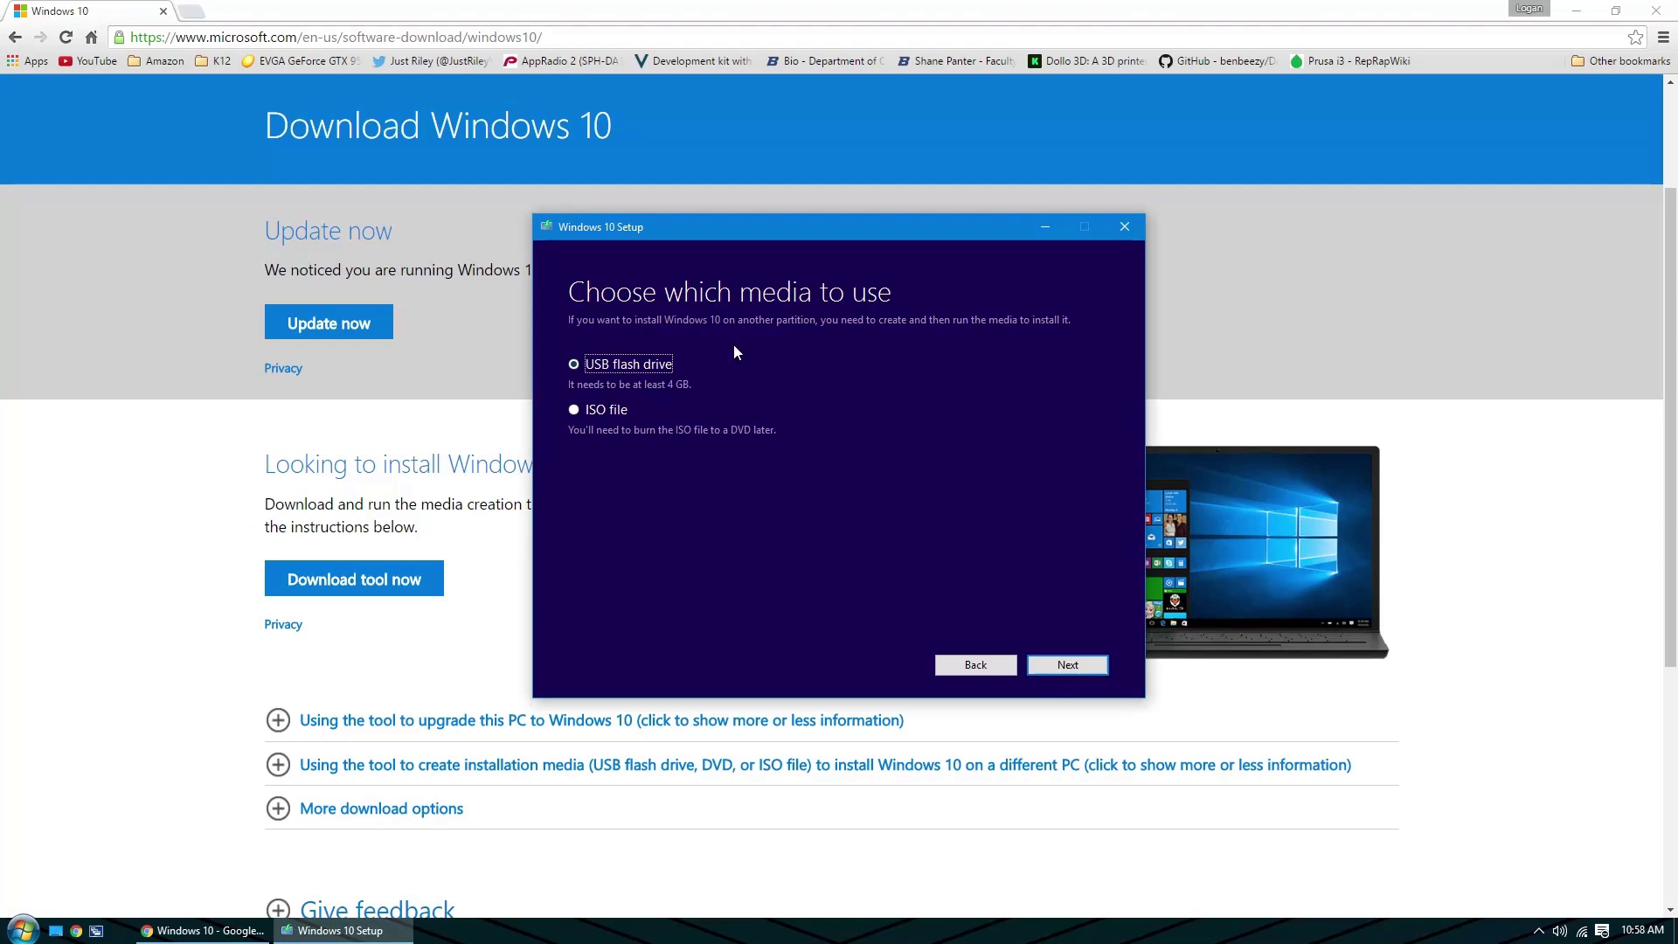
pyautogui.click(1067, 664)
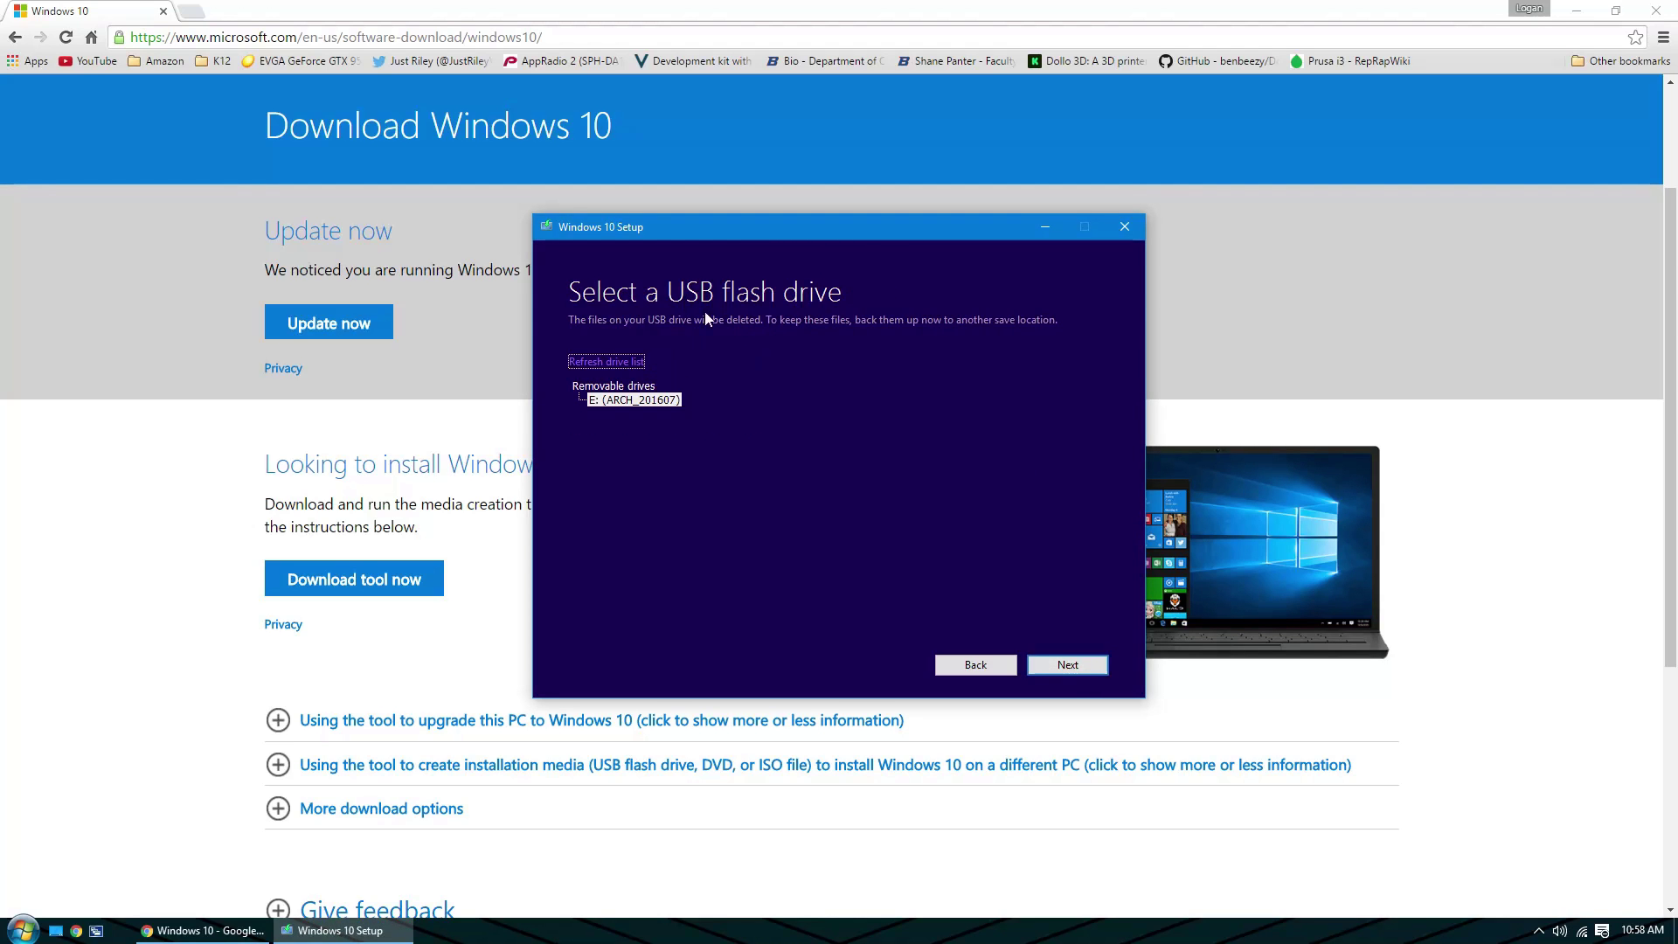
pyautogui.click(641, 402)
# Step: Start downloading Windows 10 onto USB drive E:
pyautogui.click(1068, 666)
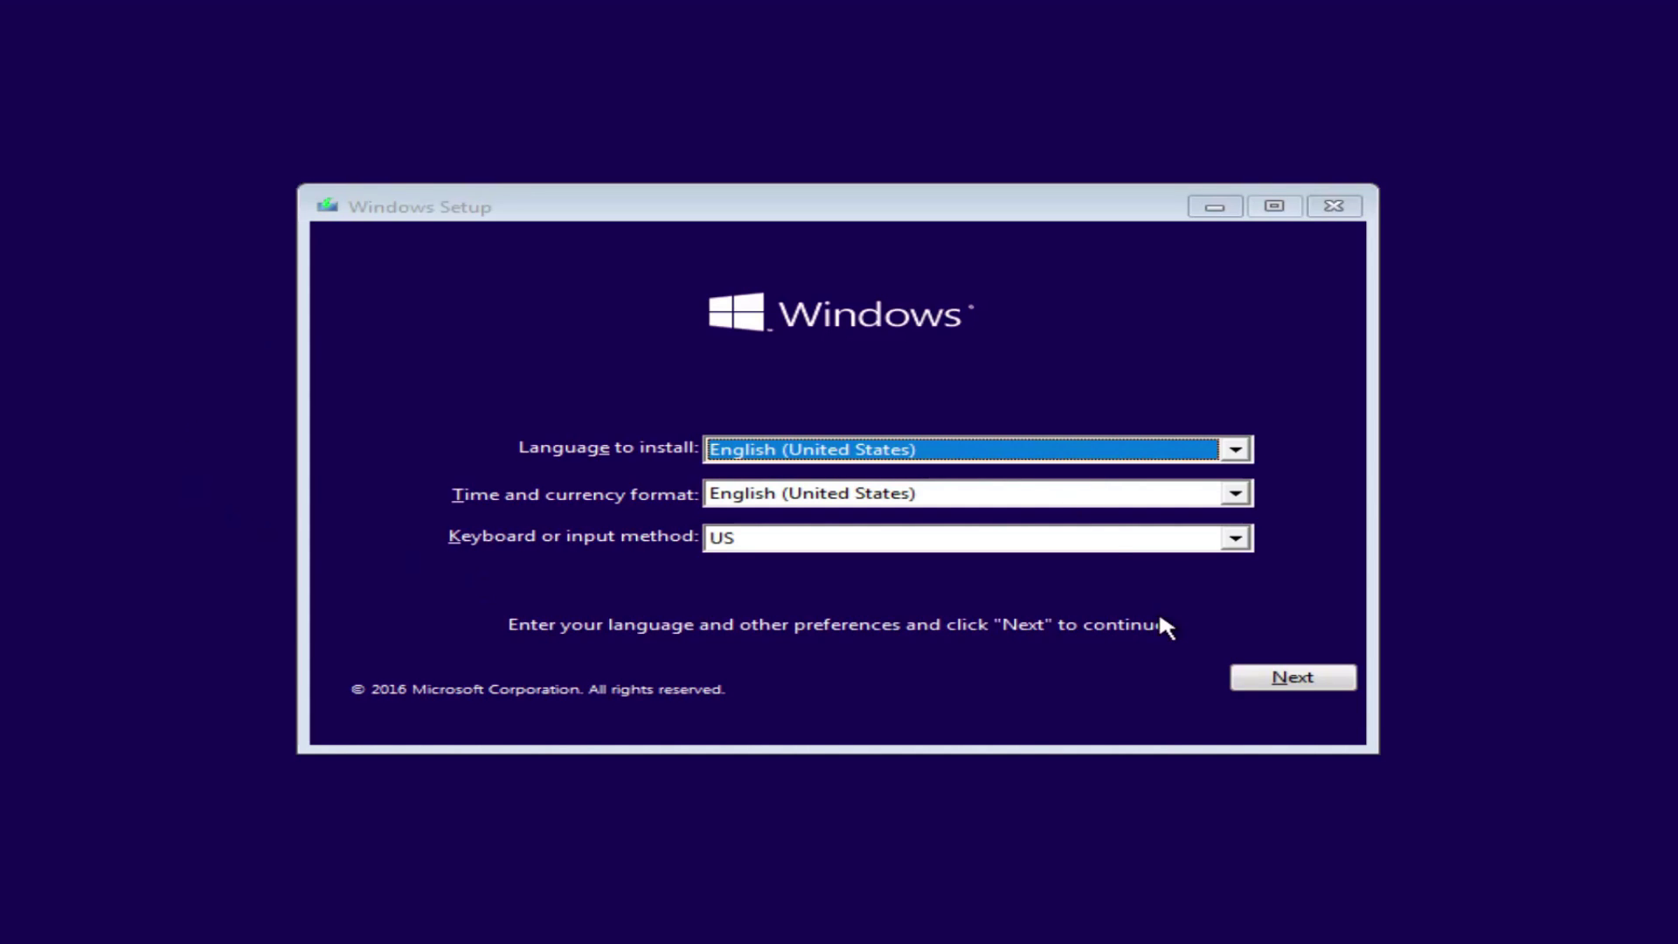
# Step: Keep English (United States) language and format with US keyboard and continue
pyautogui.click(1292, 687)
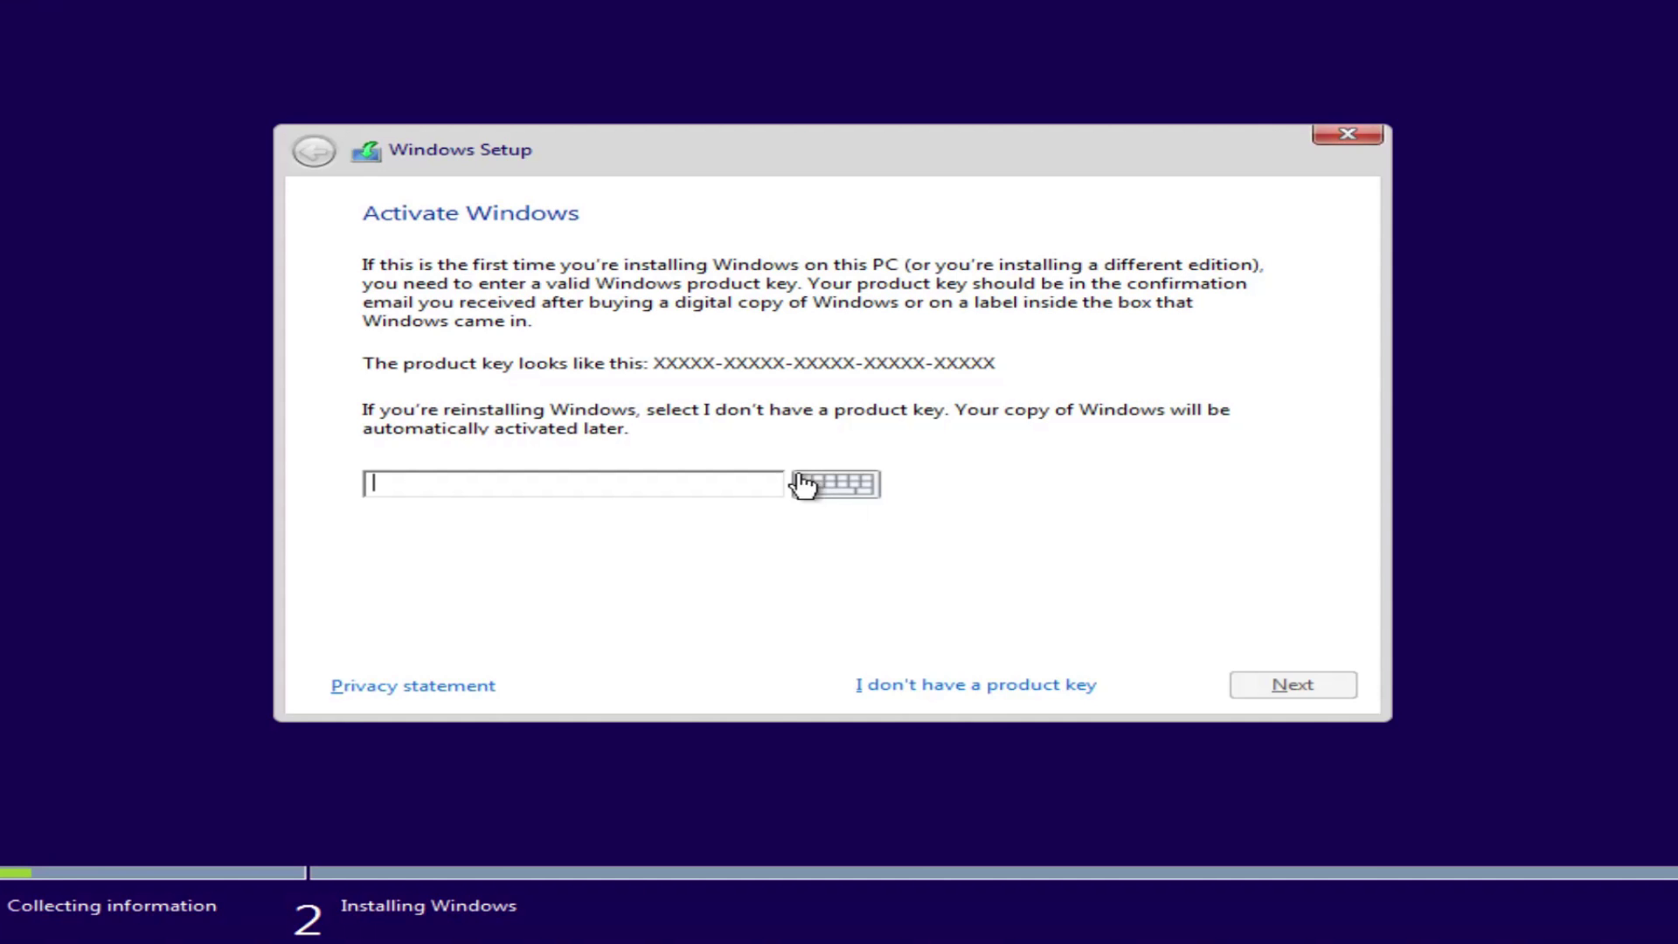
# Step: Skip the product key, select Windows 10 Home, and tick 'I accept the license terms'
pyautogui.click(887, 687)
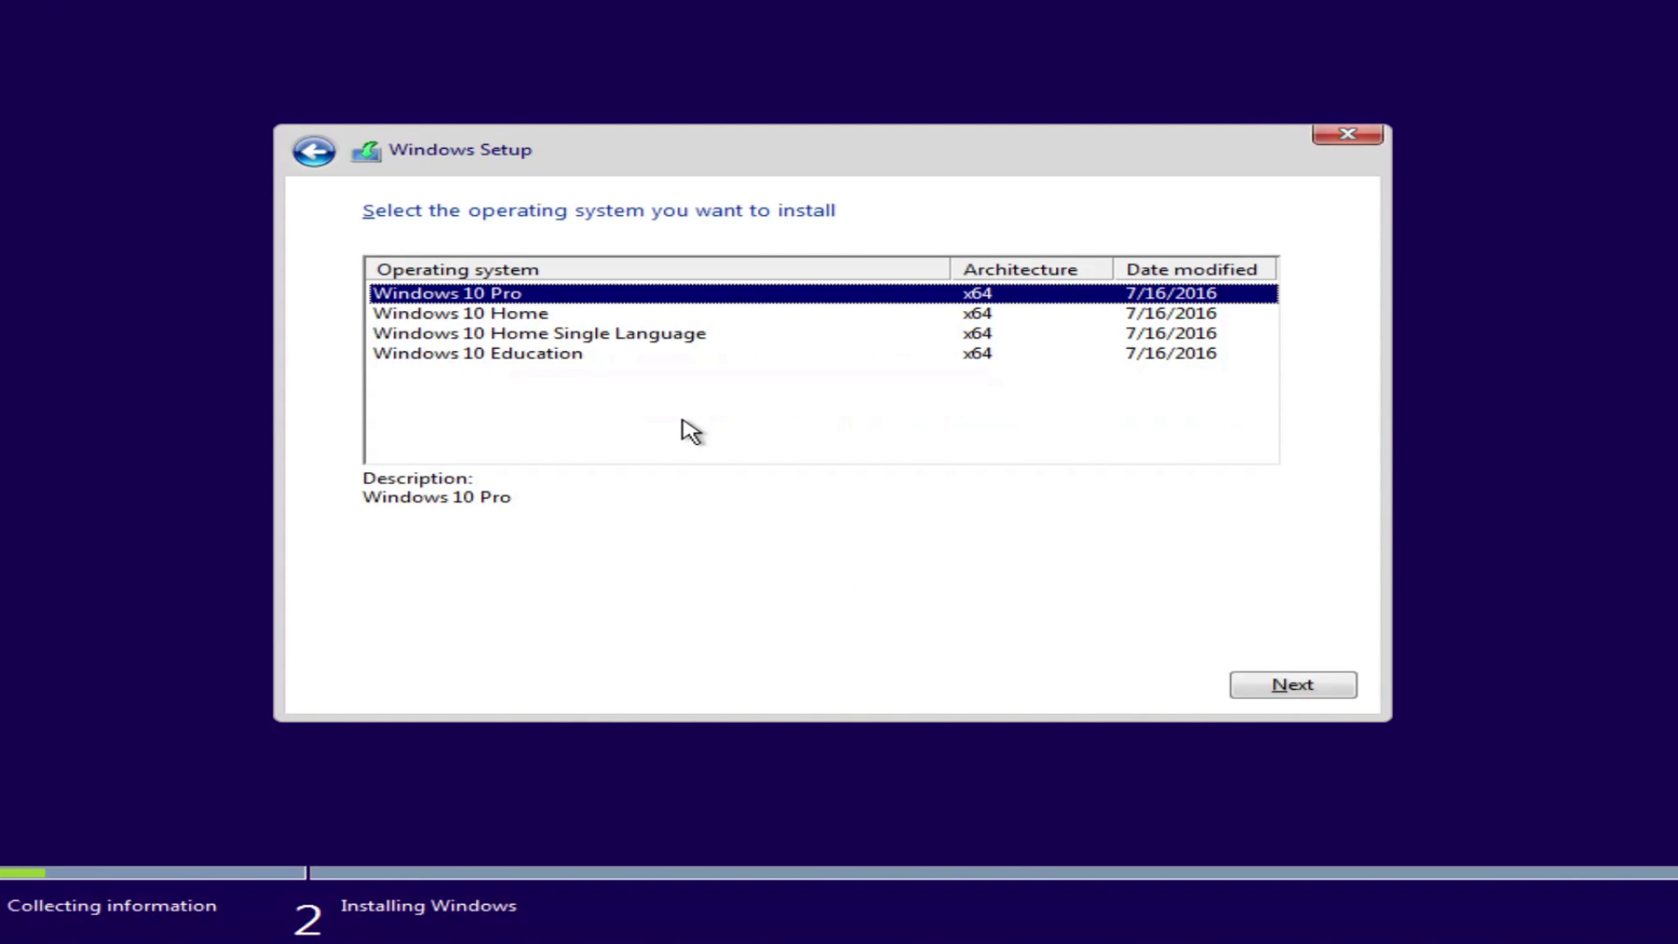
pyautogui.click(550, 320)
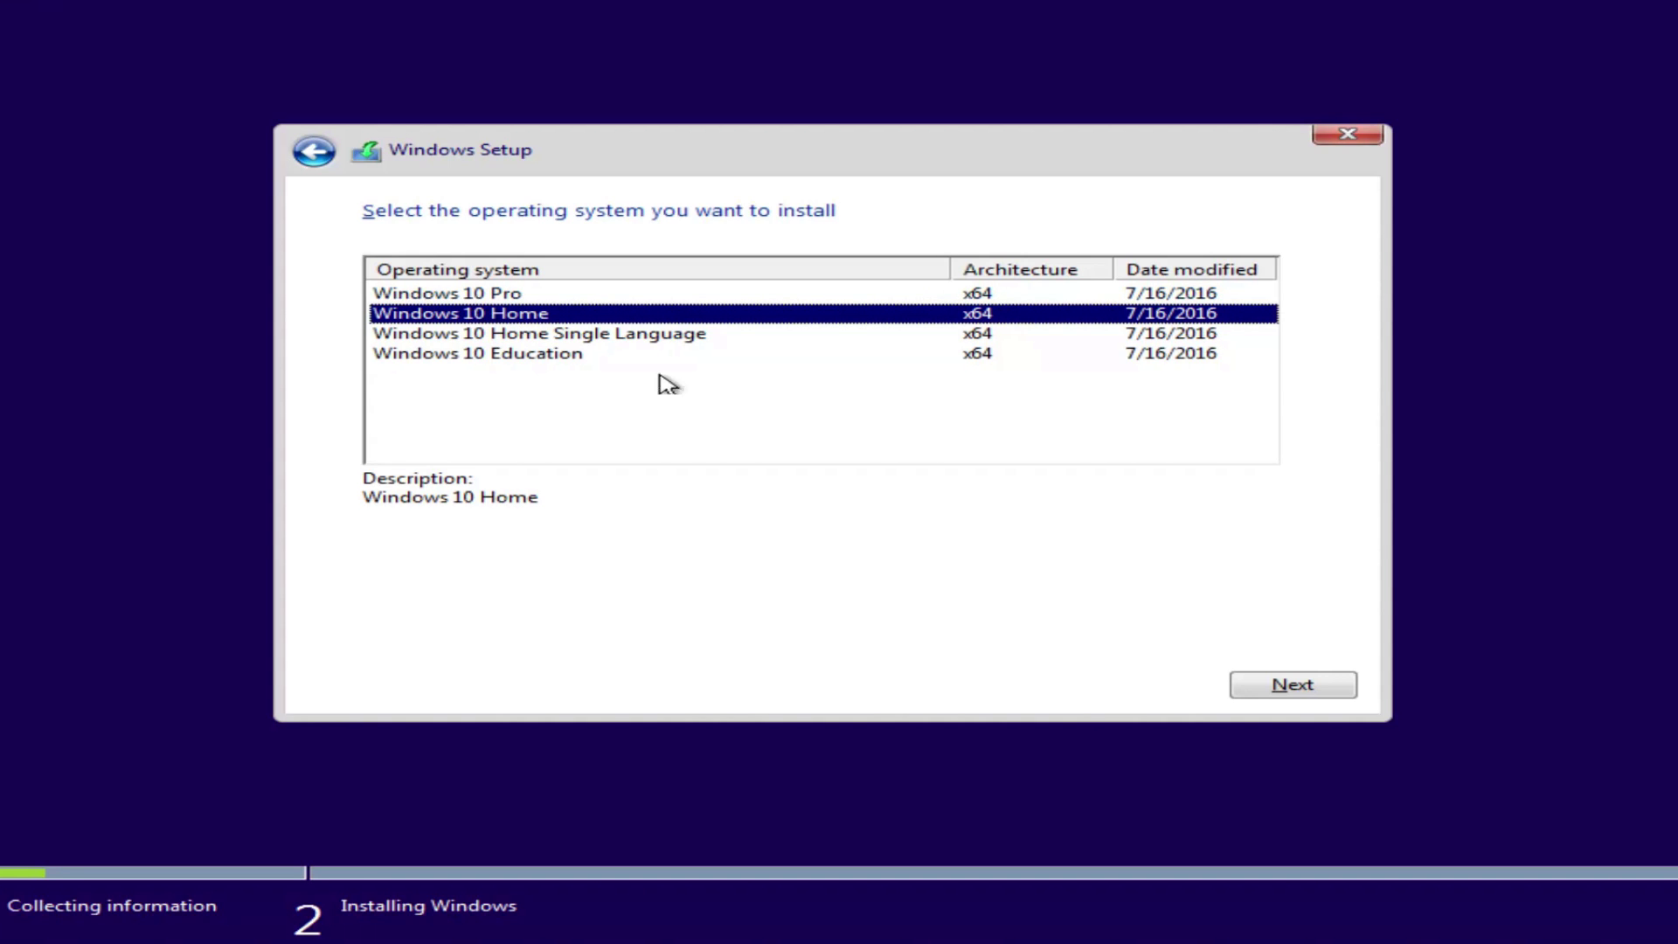
pyautogui.click(1254, 685)
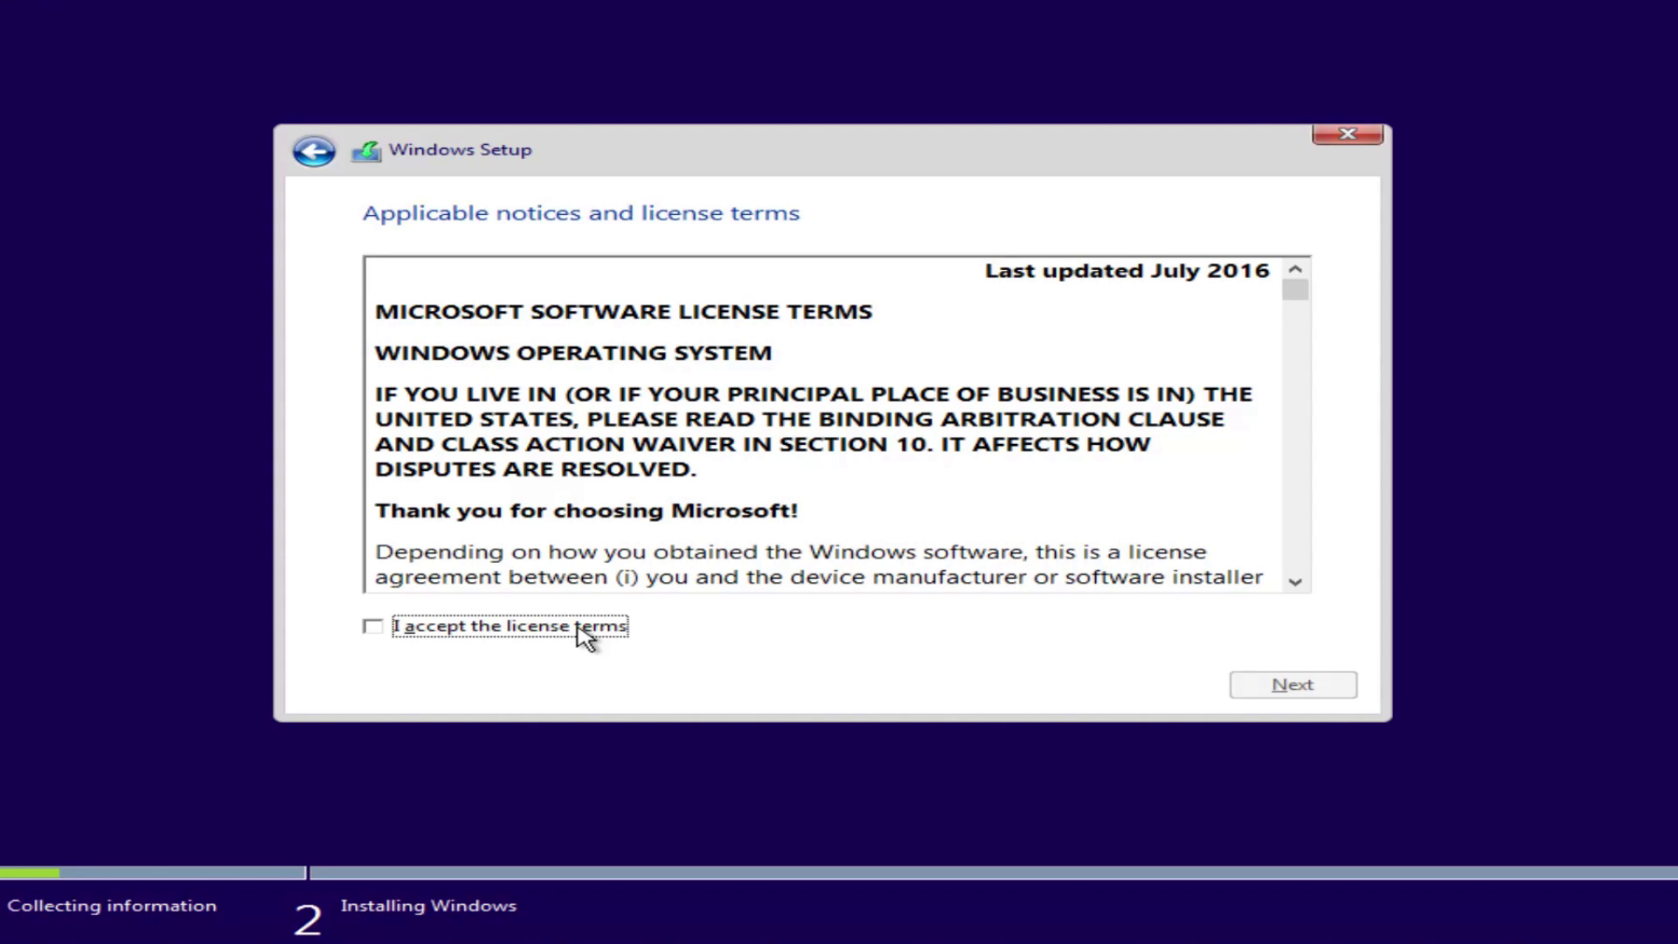
pyautogui.click(579, 627)
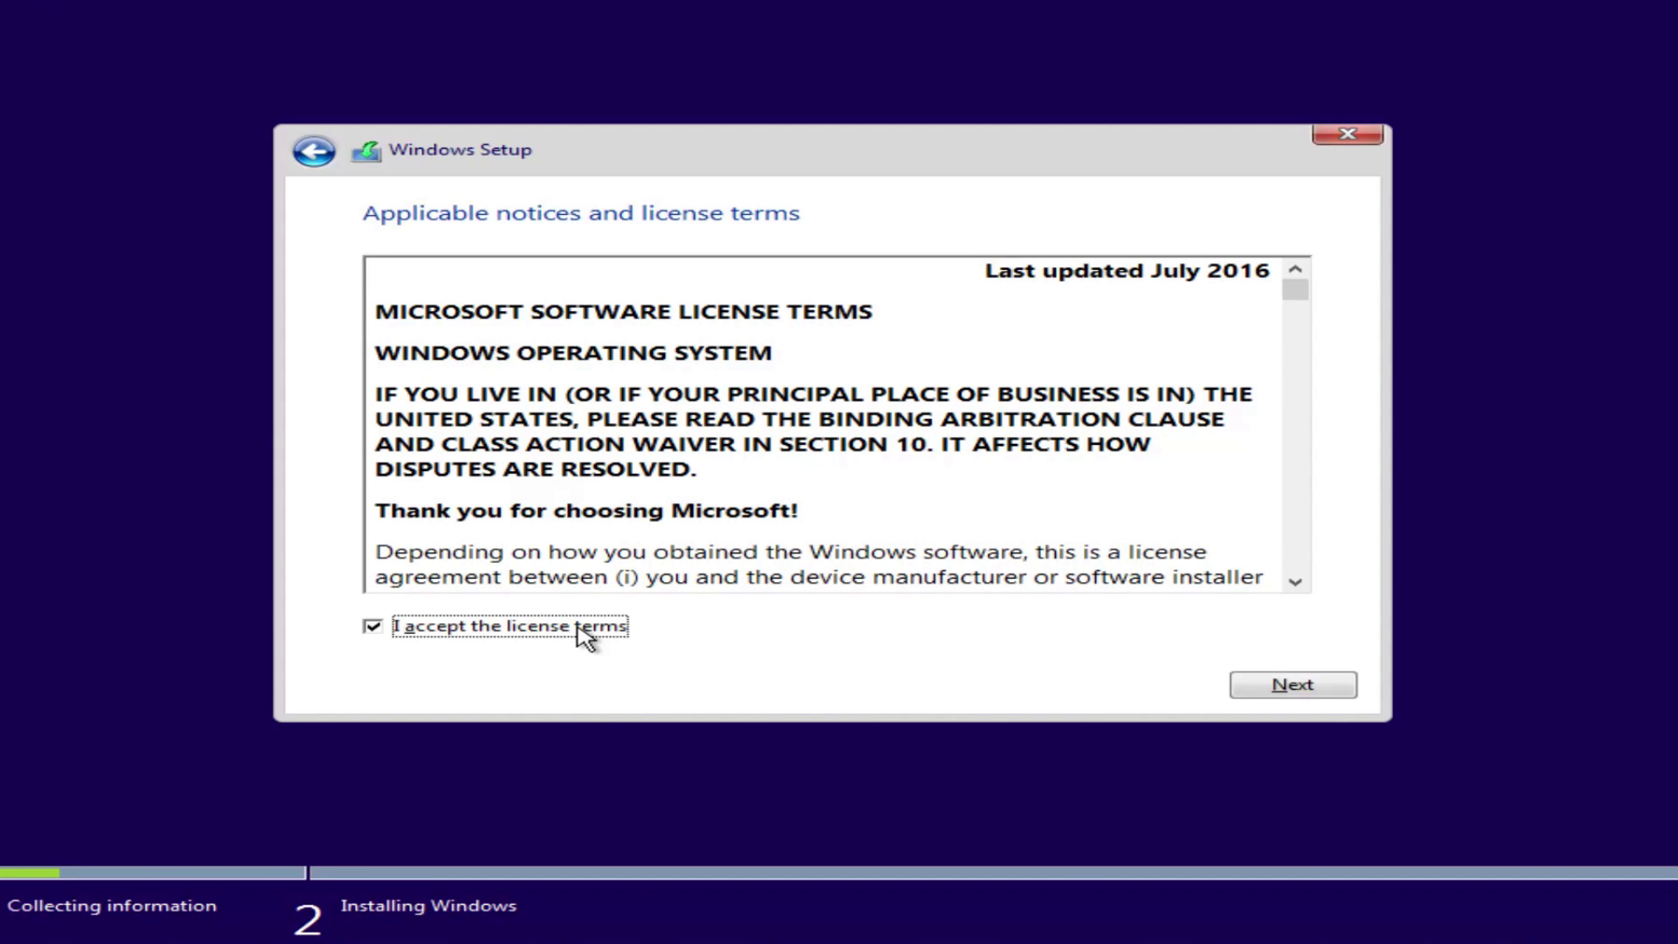
# Step: Choose a Custom install and create a 32768 MB partition, allowing extra system partitions
pyautogui.click(1272, 687)
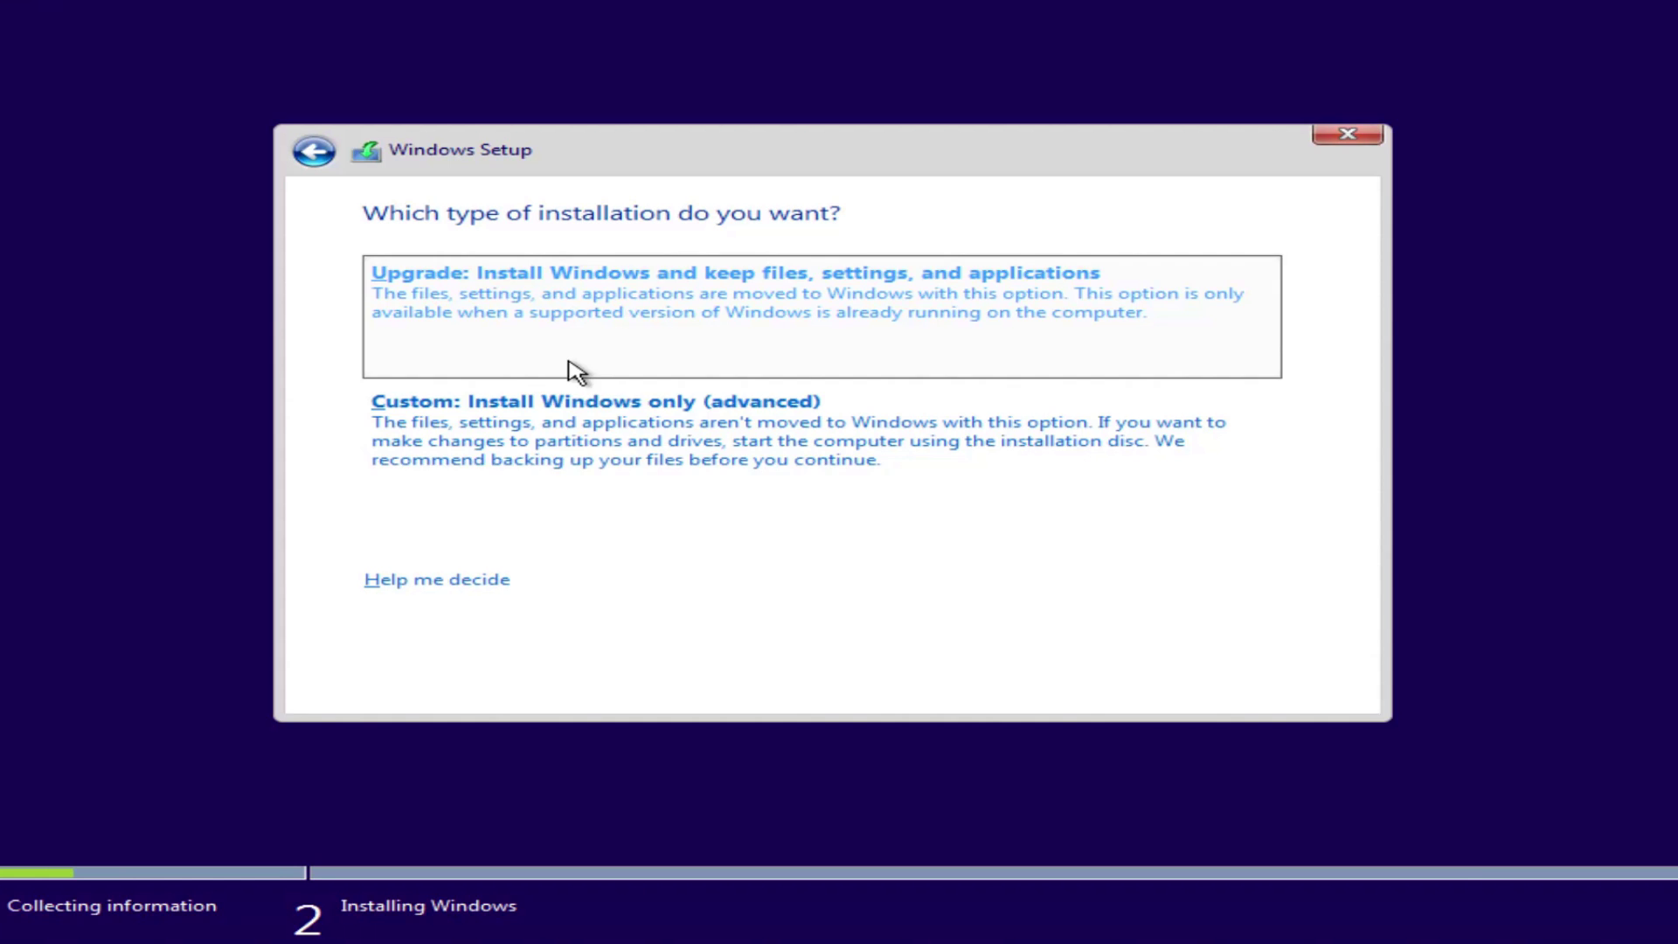
pyautogui.click(573, 429)
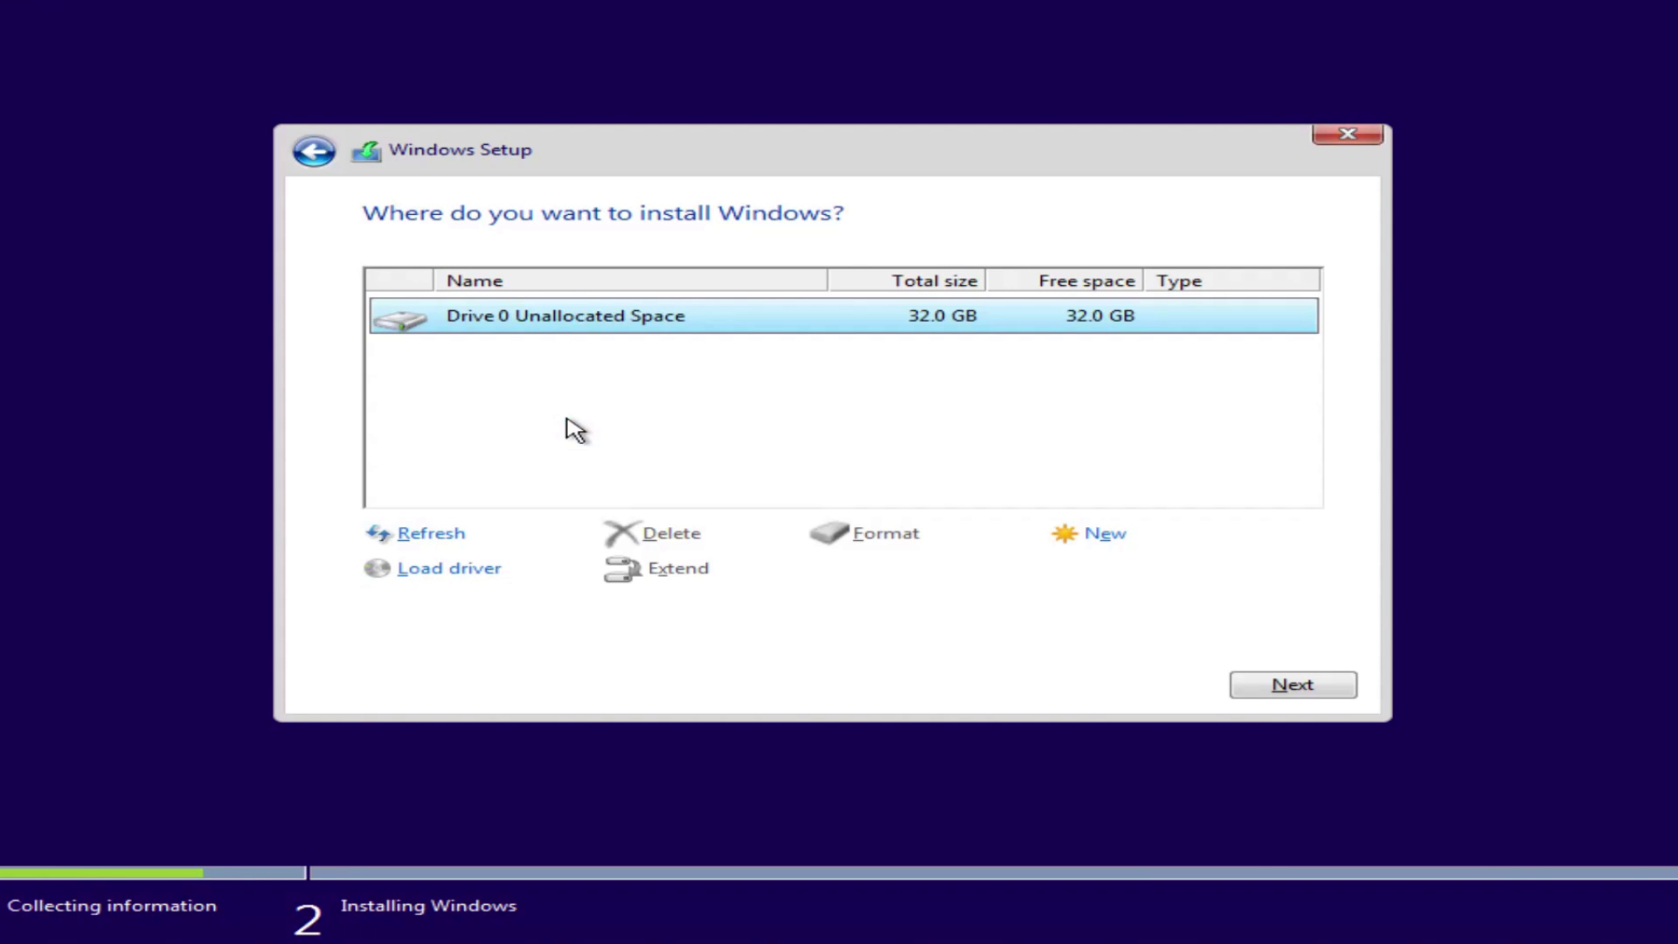
pyautogui.click(1059, 529)
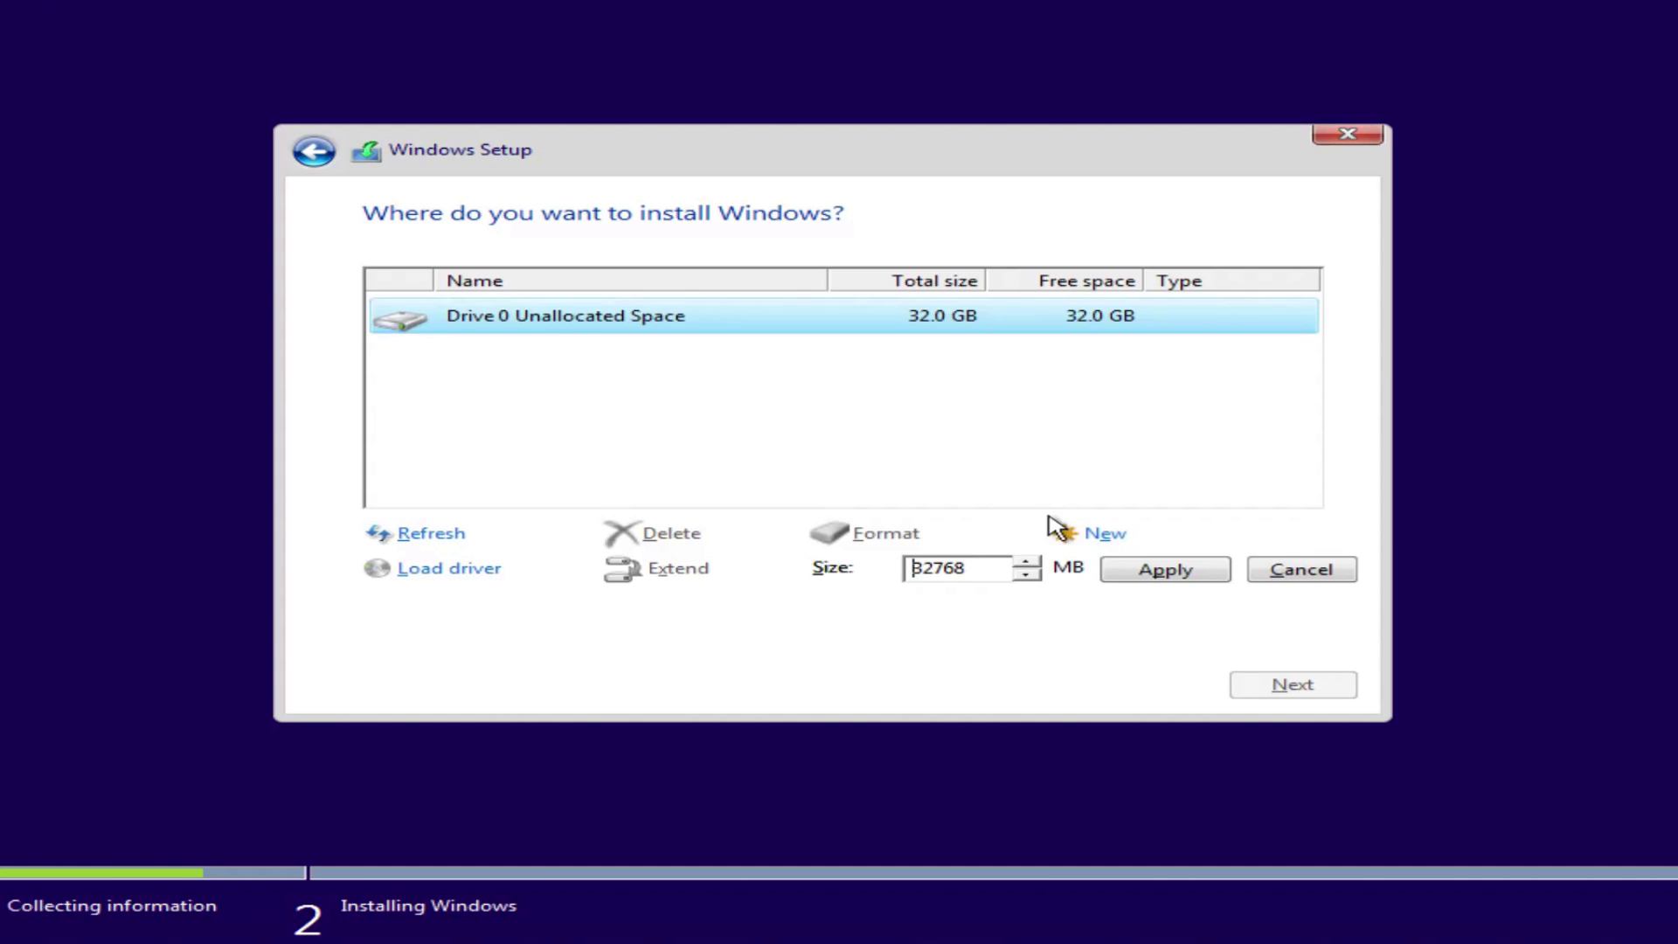
pyautogui.click(1131, 569)
pyautogui.press('Return')
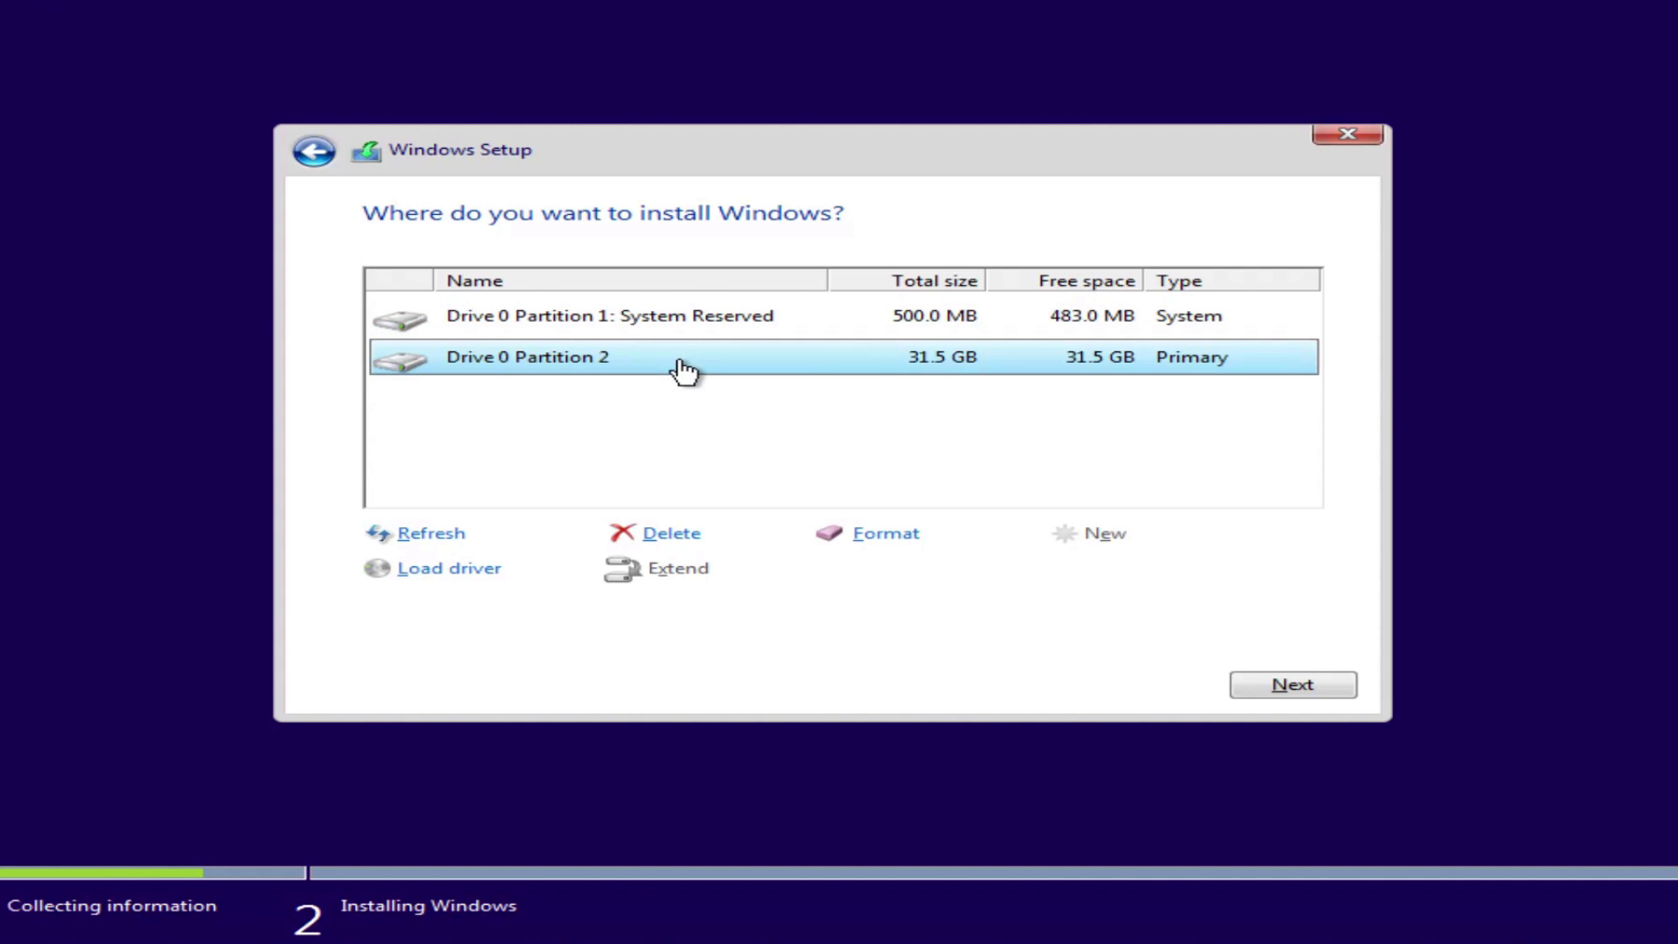
# Step: Delete the second and System Reserved partitions, then install Windows on Drive 0 Unallocated Space
pyautogui.click(668, 533)
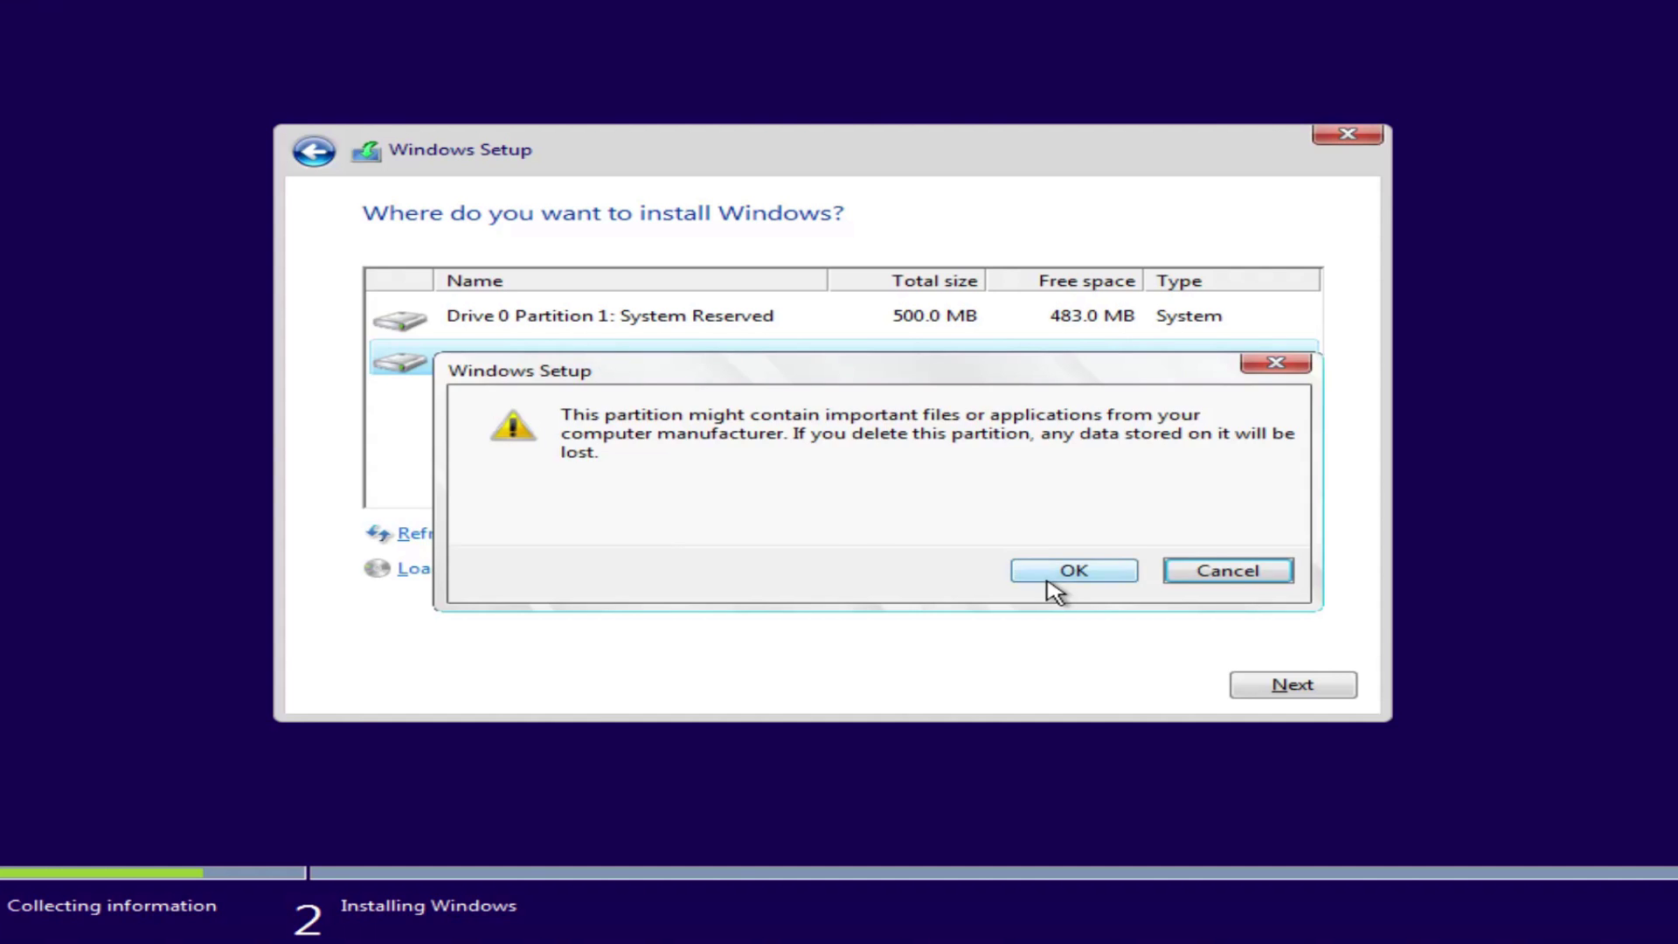
pyautogui.click(1055, 587)
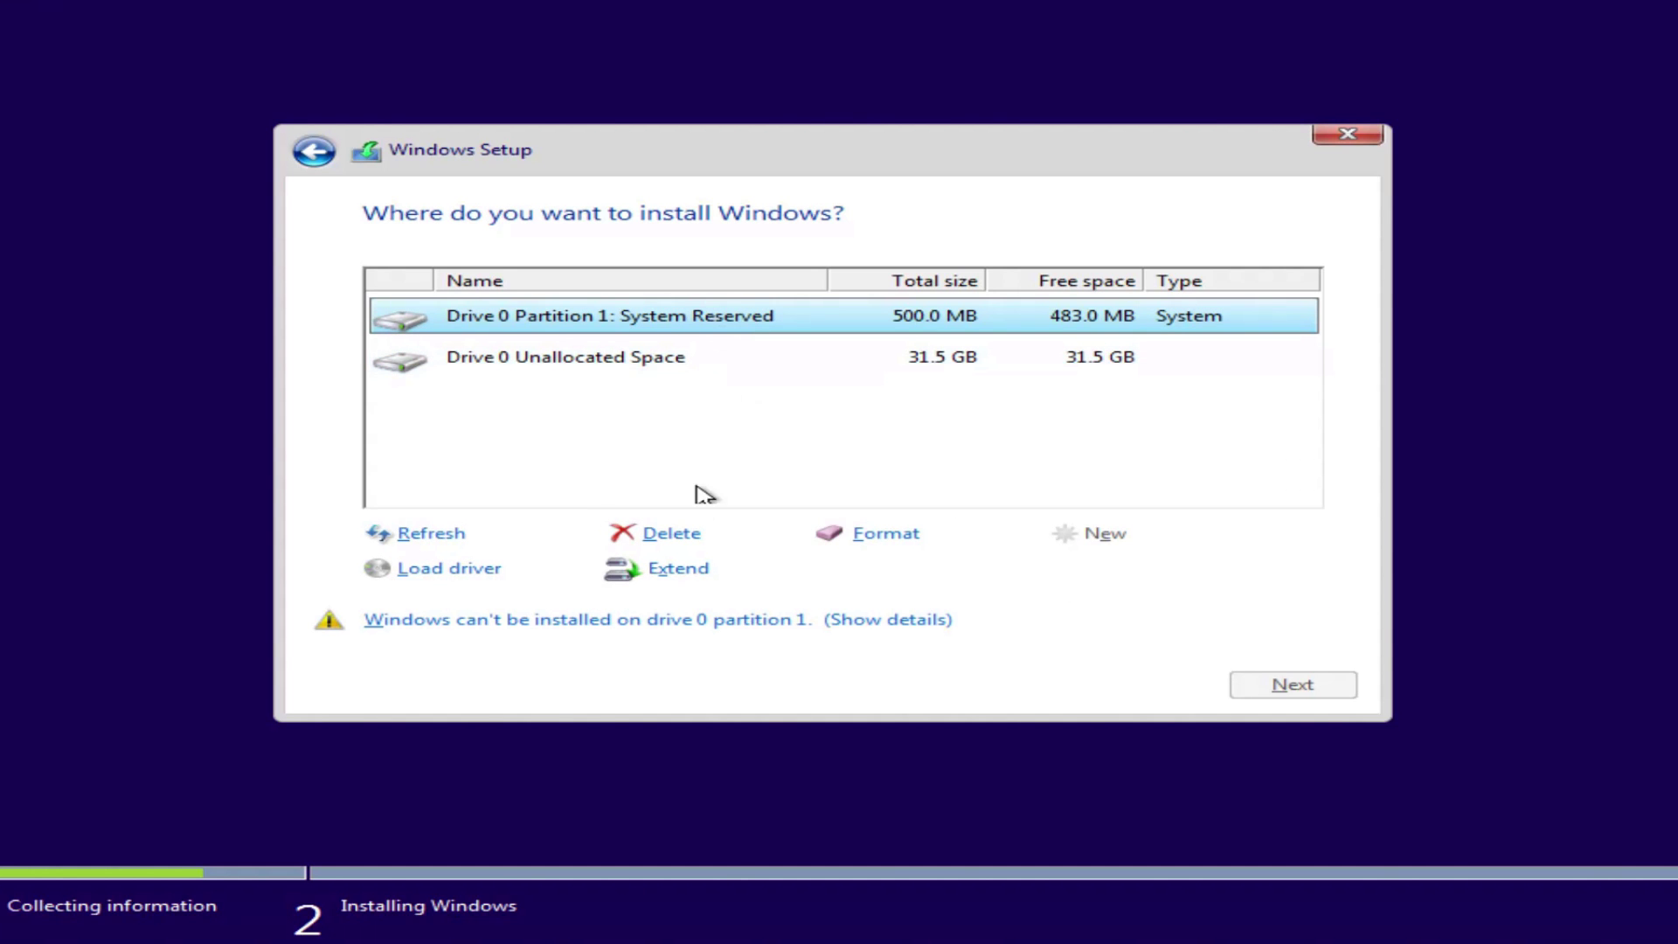
pyautogui.click(678, 534)
pyautogui.click(1073, 573)
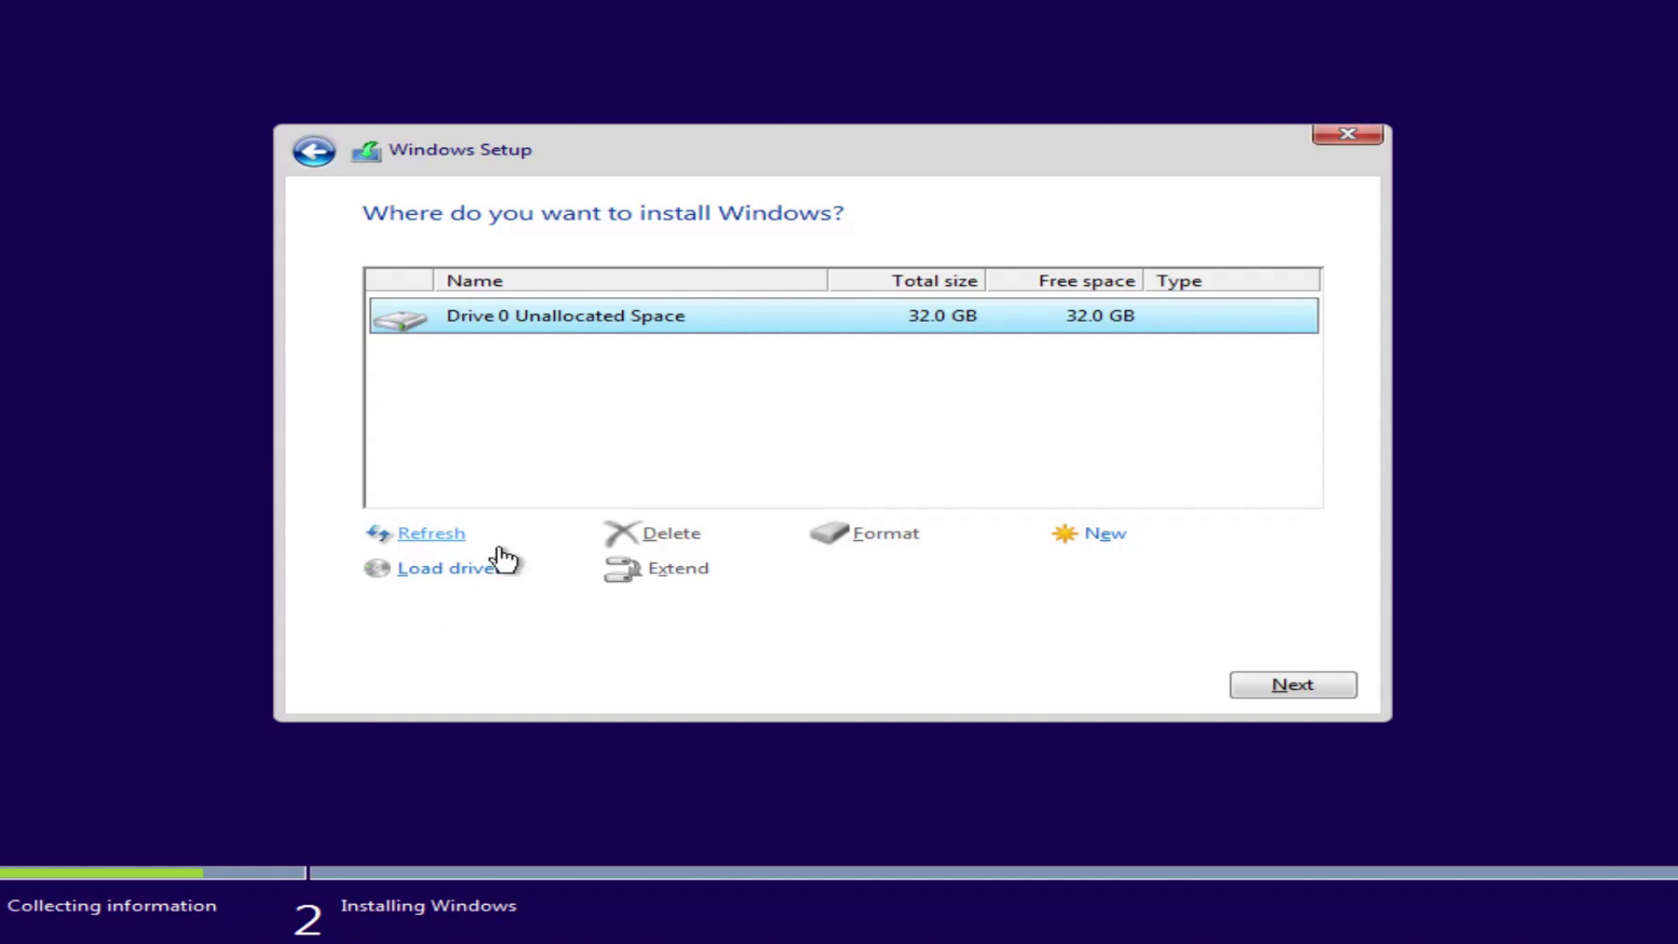
pyautogui.click(1293, 685)
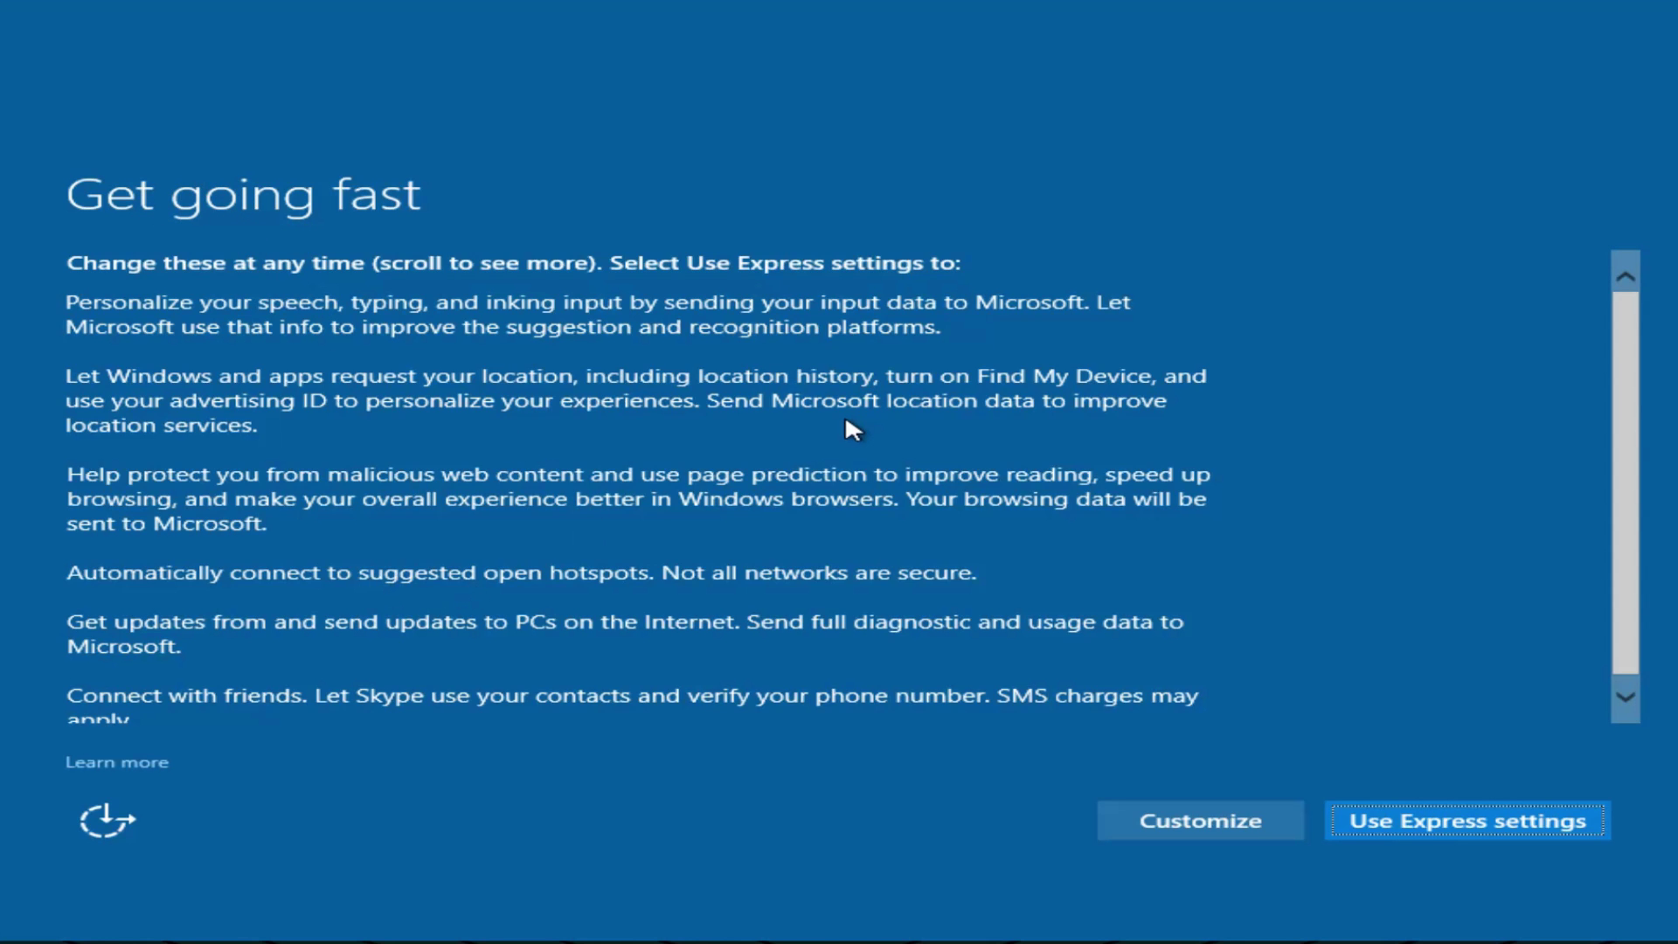
# Step: Turn off speech/inking personalization, advertising ID, Skype contacts and Find My Device location
pyautogui.click(1109, 830)
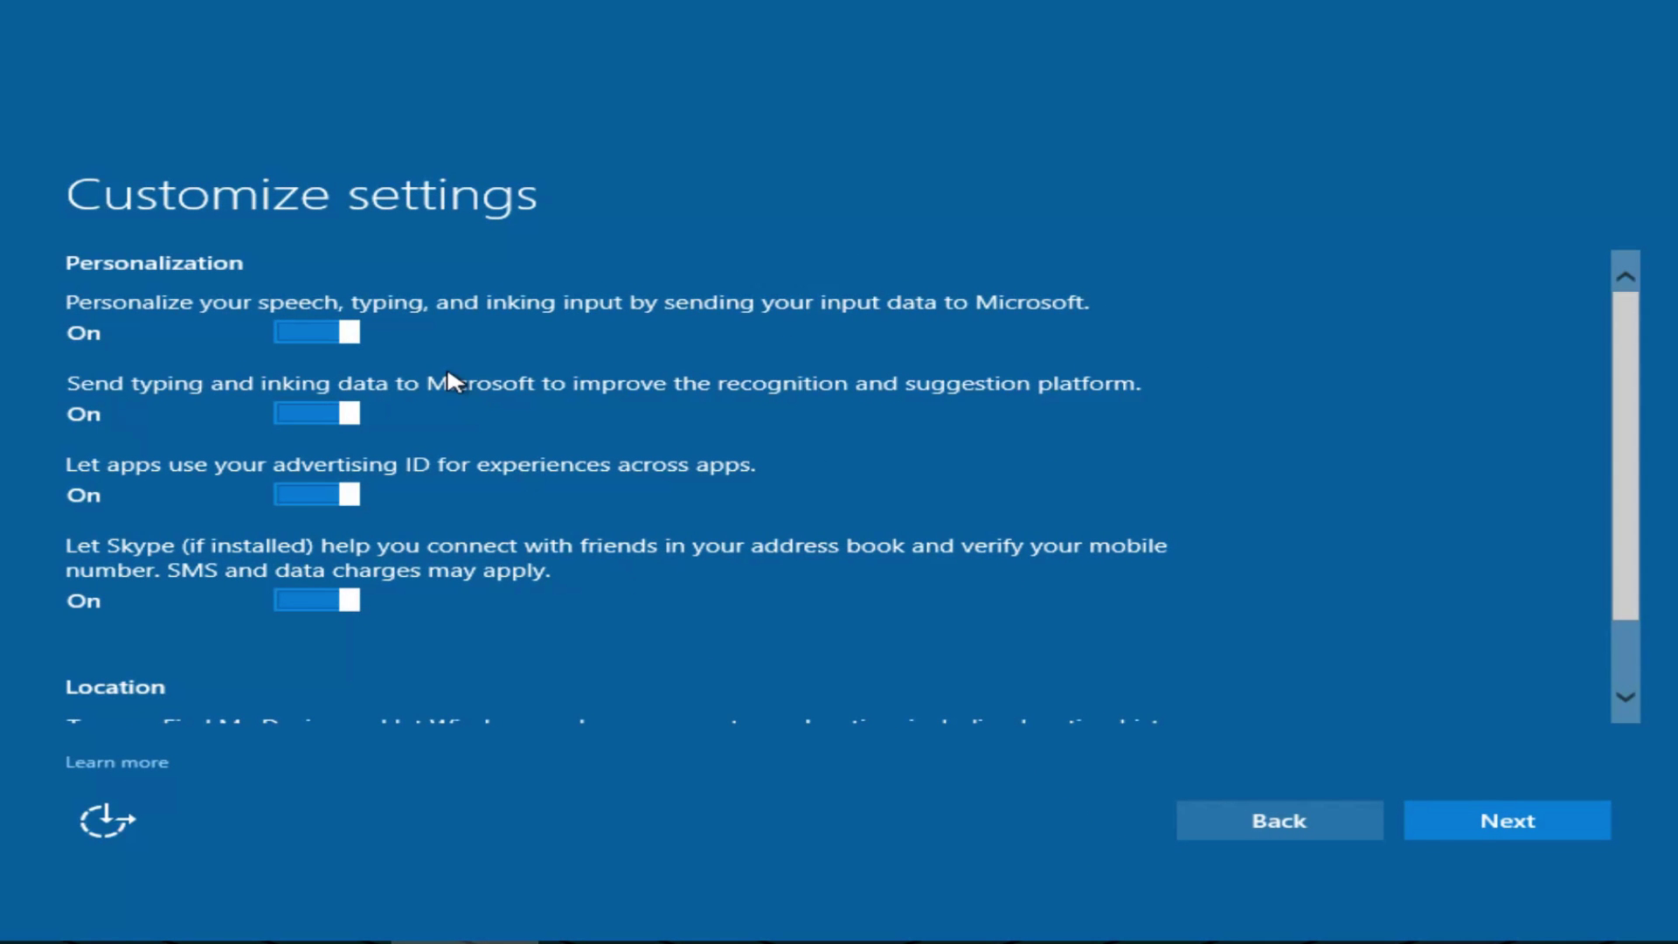
pyautogui.scroll(-2, 445, 371)
pyautogui.scroll(2, 411, 376)
pyautogui.click(320, 334)
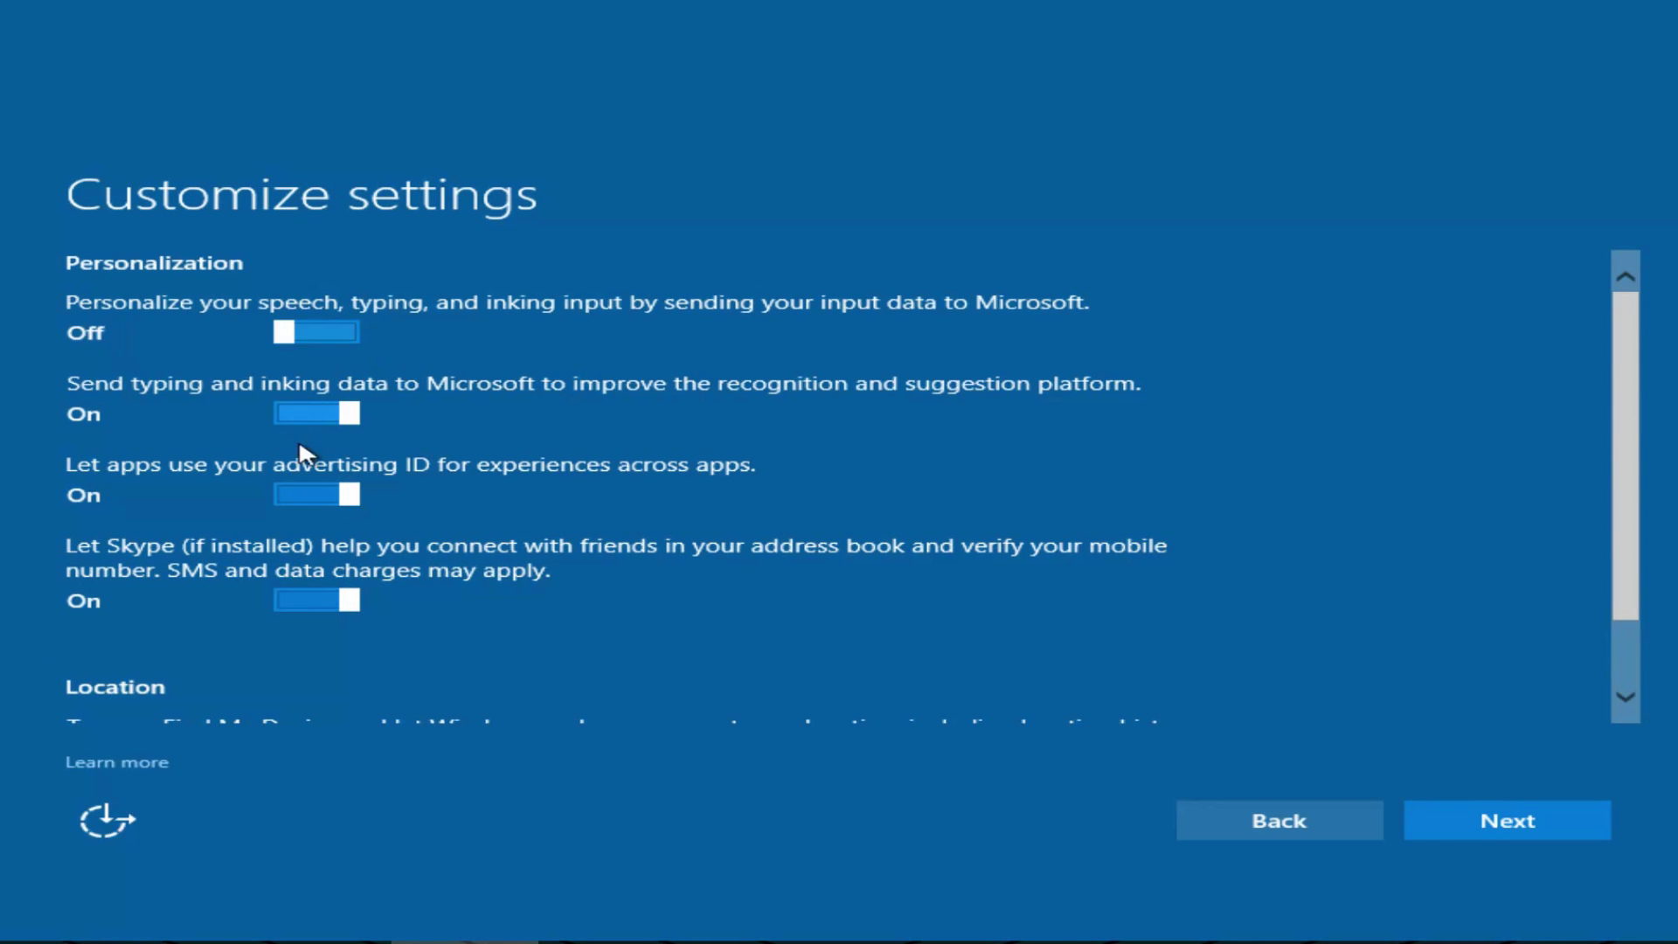
pyautogui.click(307, 407)
pyautogui.click(323, 495)
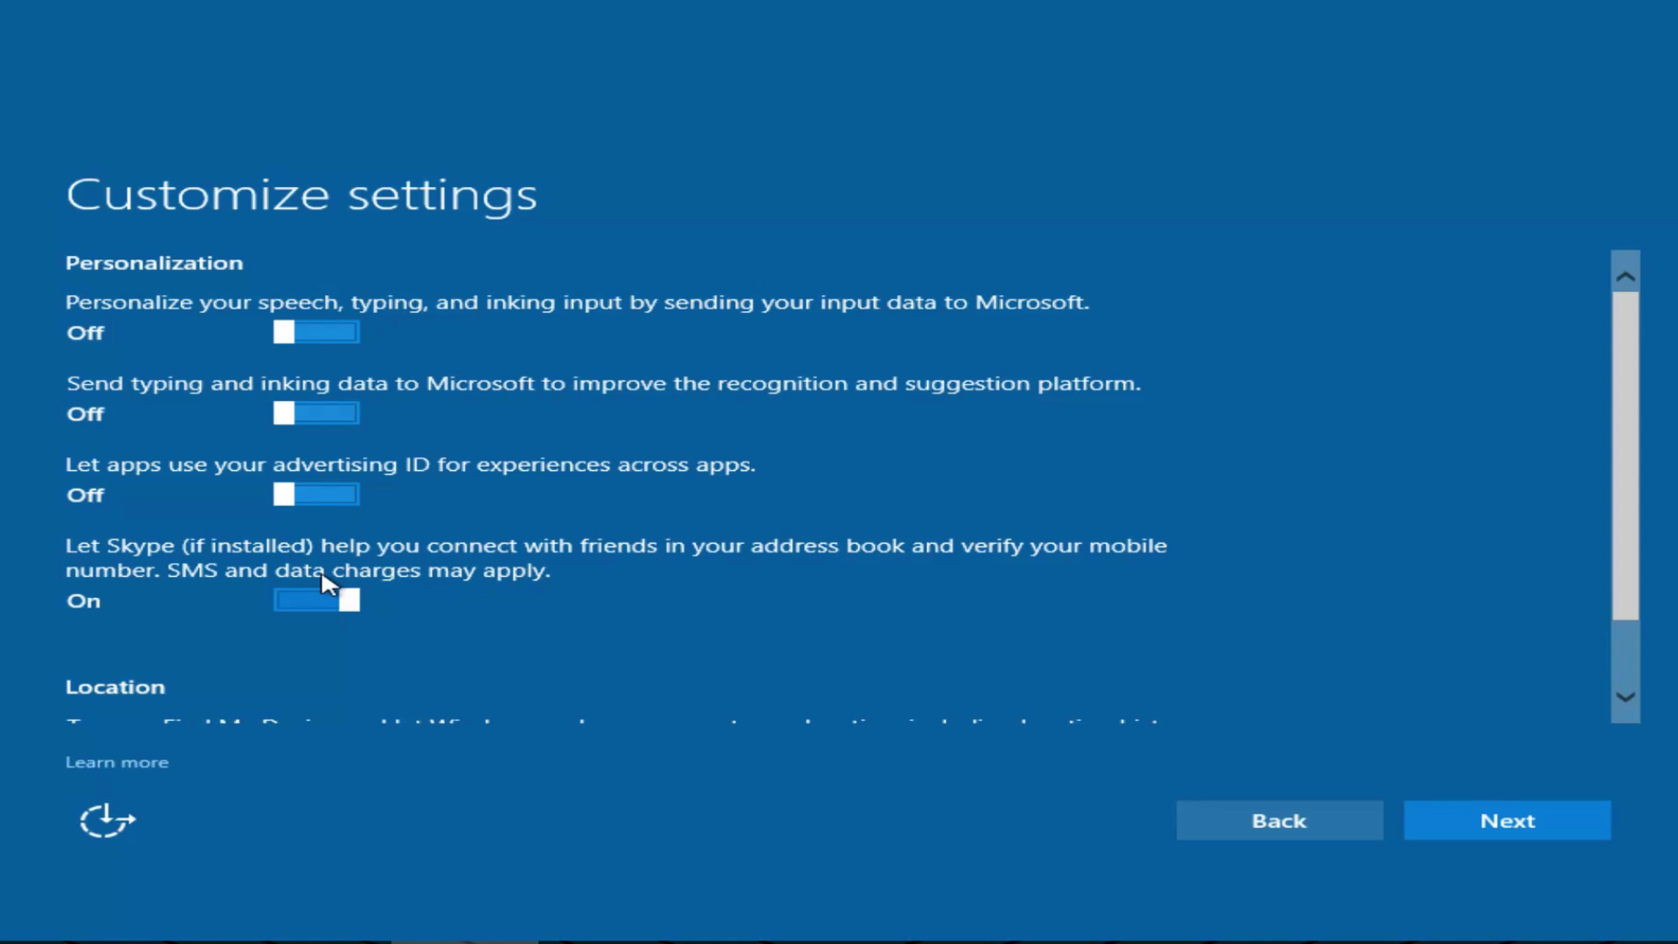
pyautogui.click(306, 603)
pyautogui.scroll(-1, 300, 611)
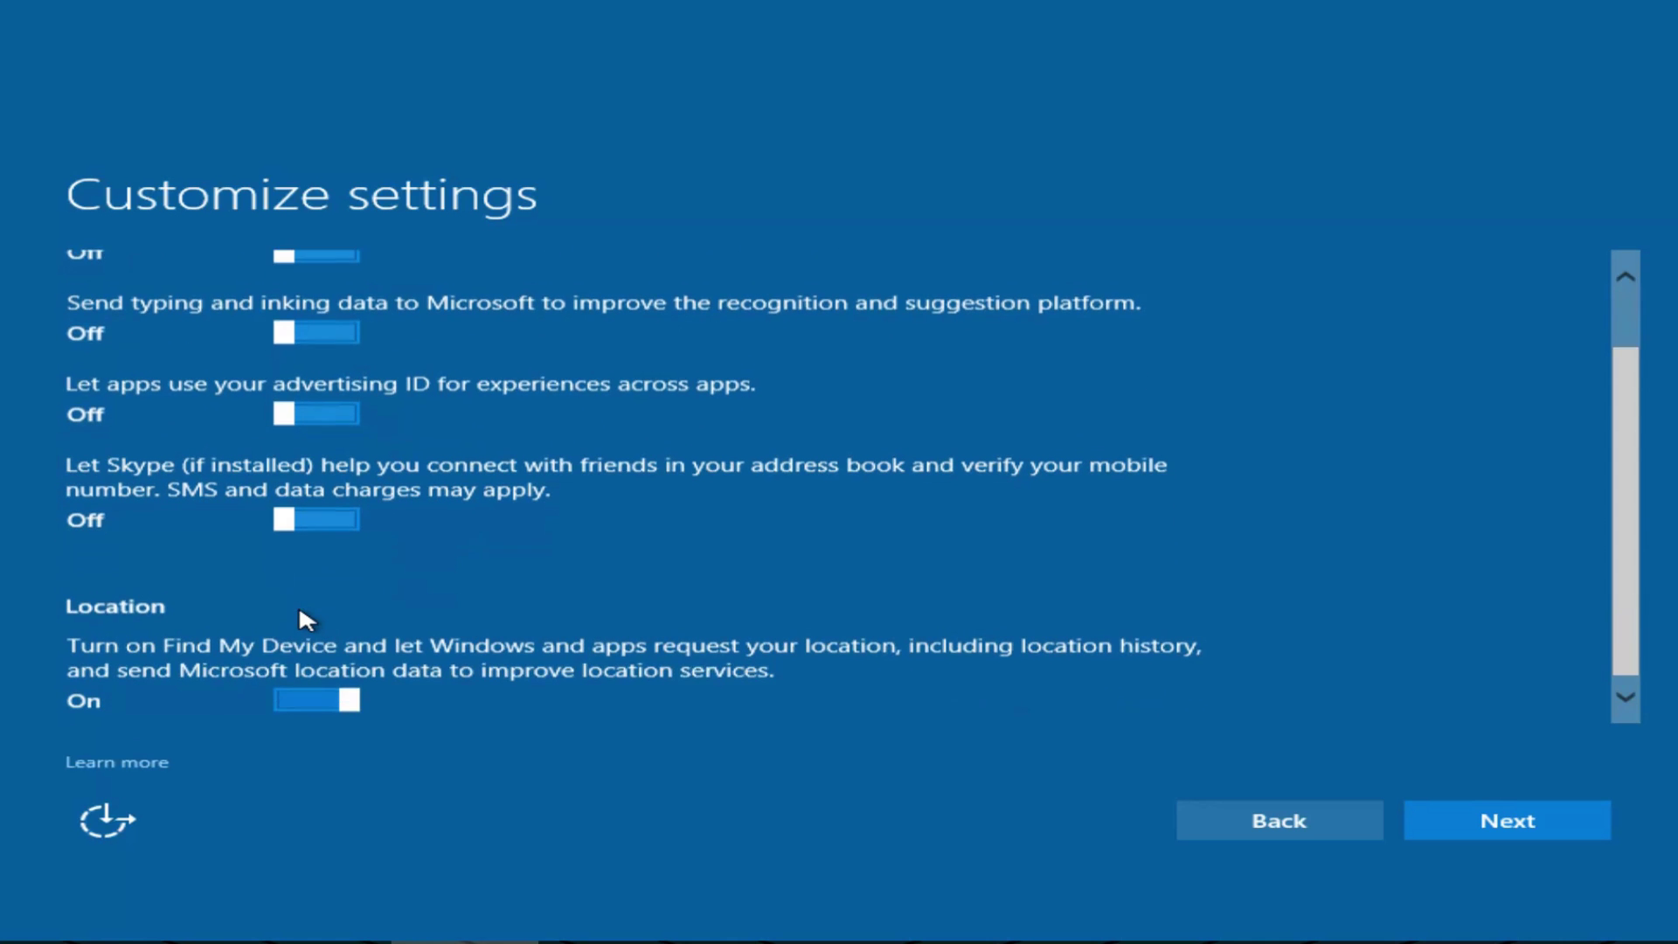
pyautogui.click(322, 692)
# Step: Disable hotspot auto-connect, page prediction and update sharing; send only Basic diagnostics; keep SmartScreen
pyautogui.click(1463, 830)
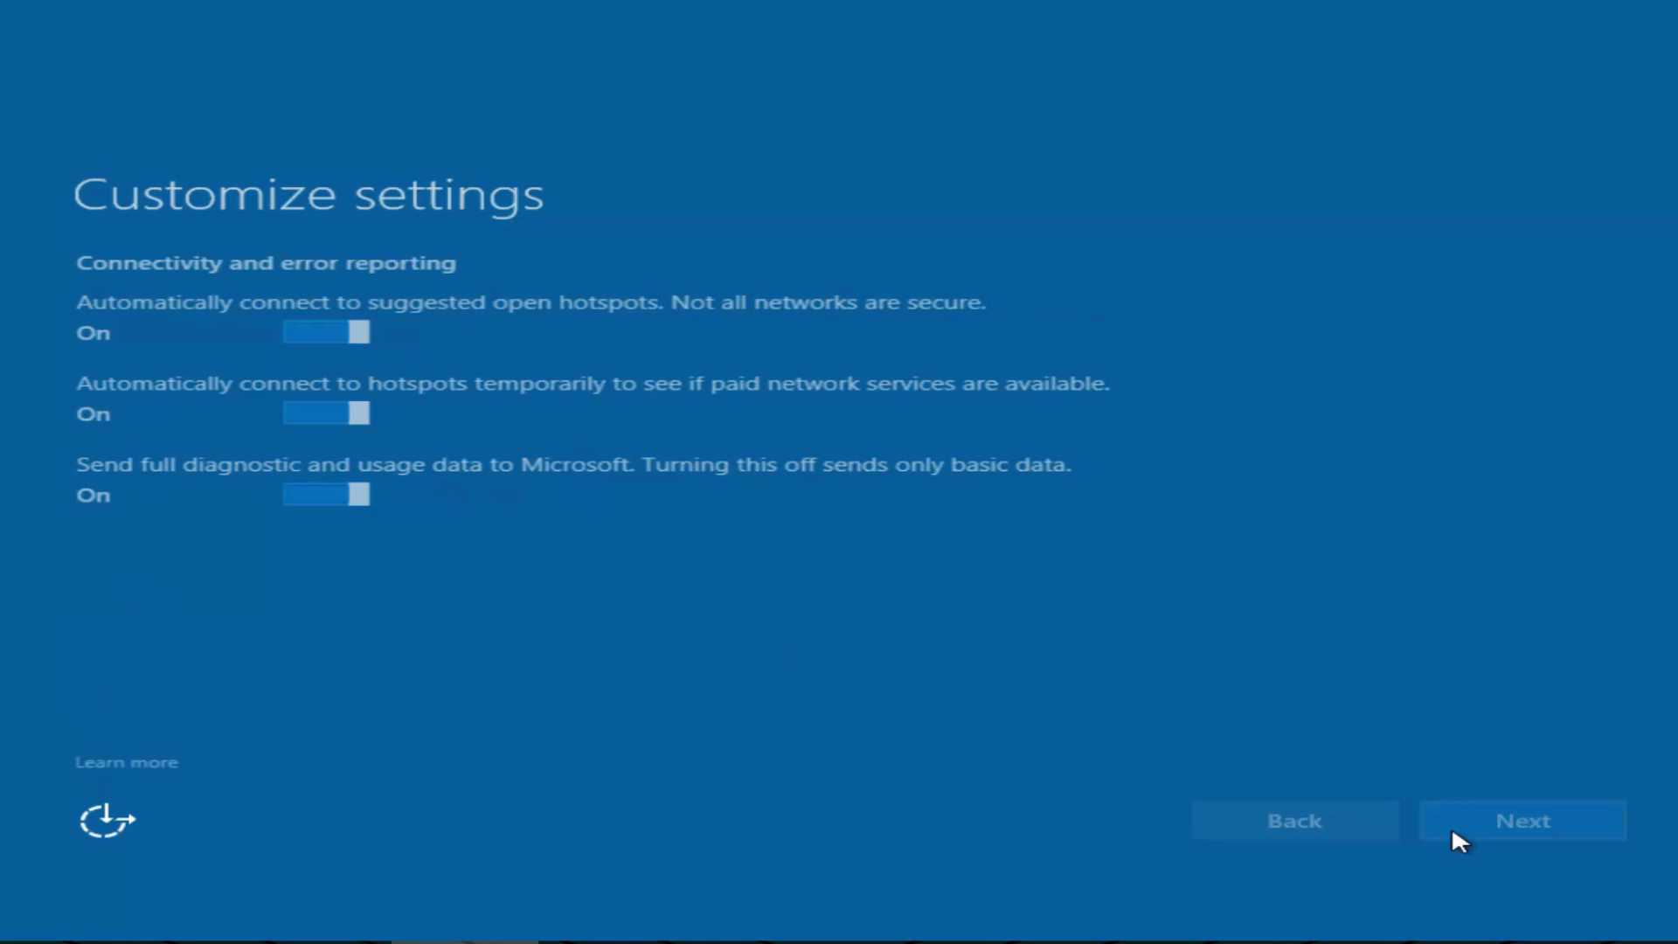
pyautogui.click(360, 331)
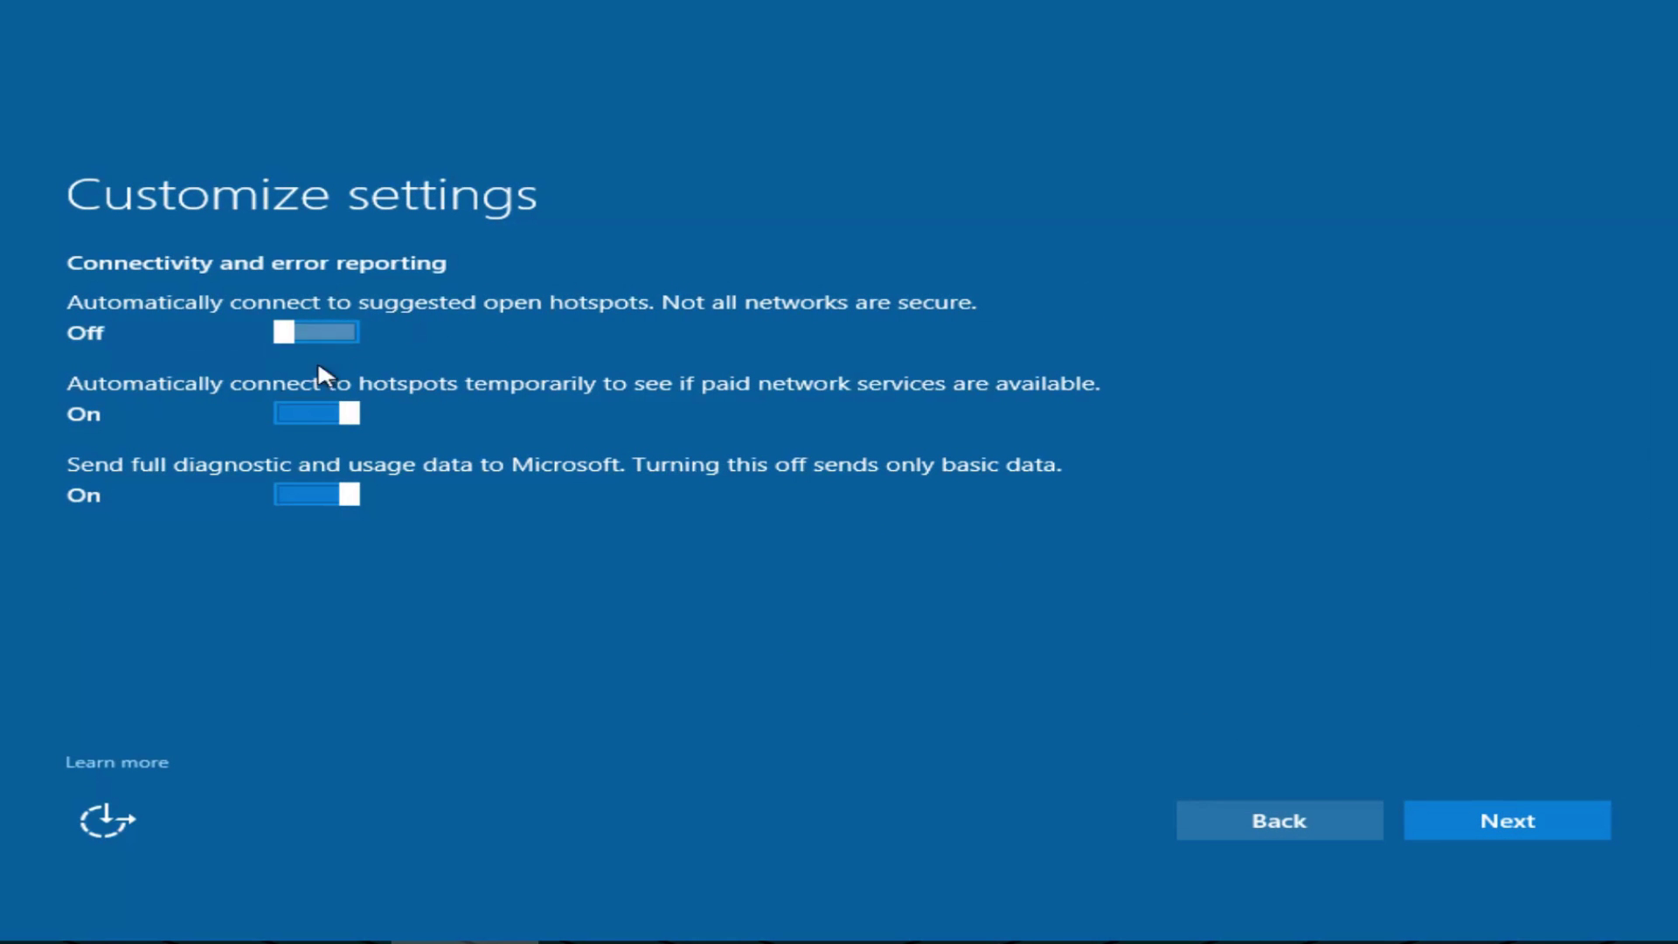
pyautogui.click(281, 411)
pyautogui.click(342, 497)
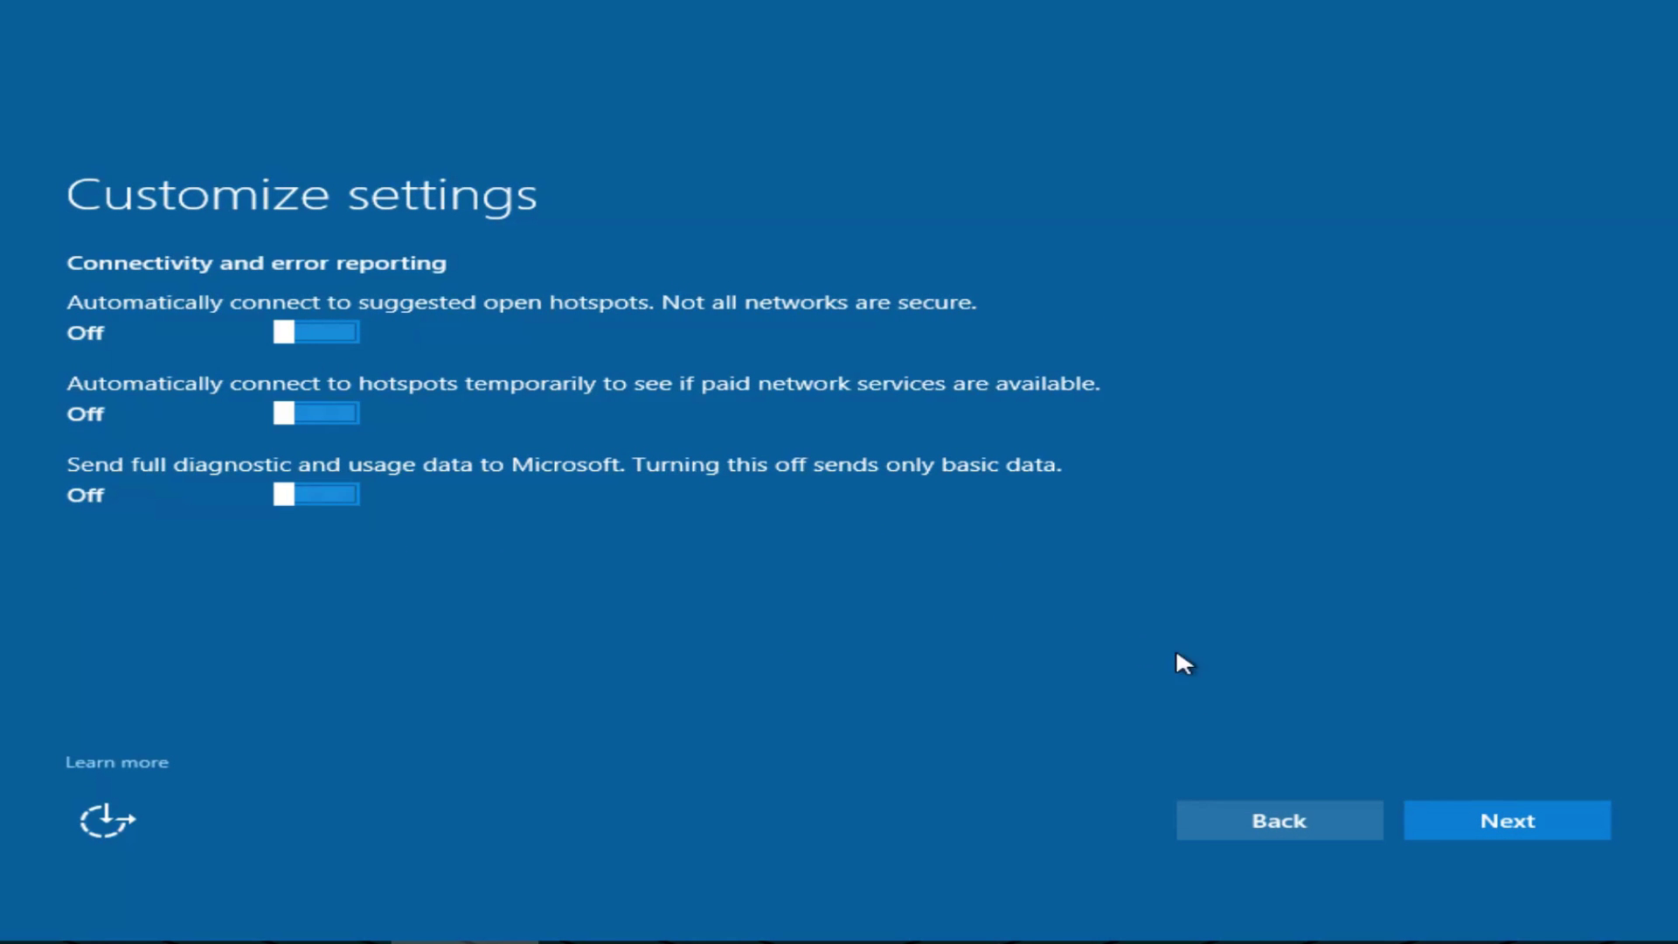
pyautogui.click(1501, 823)
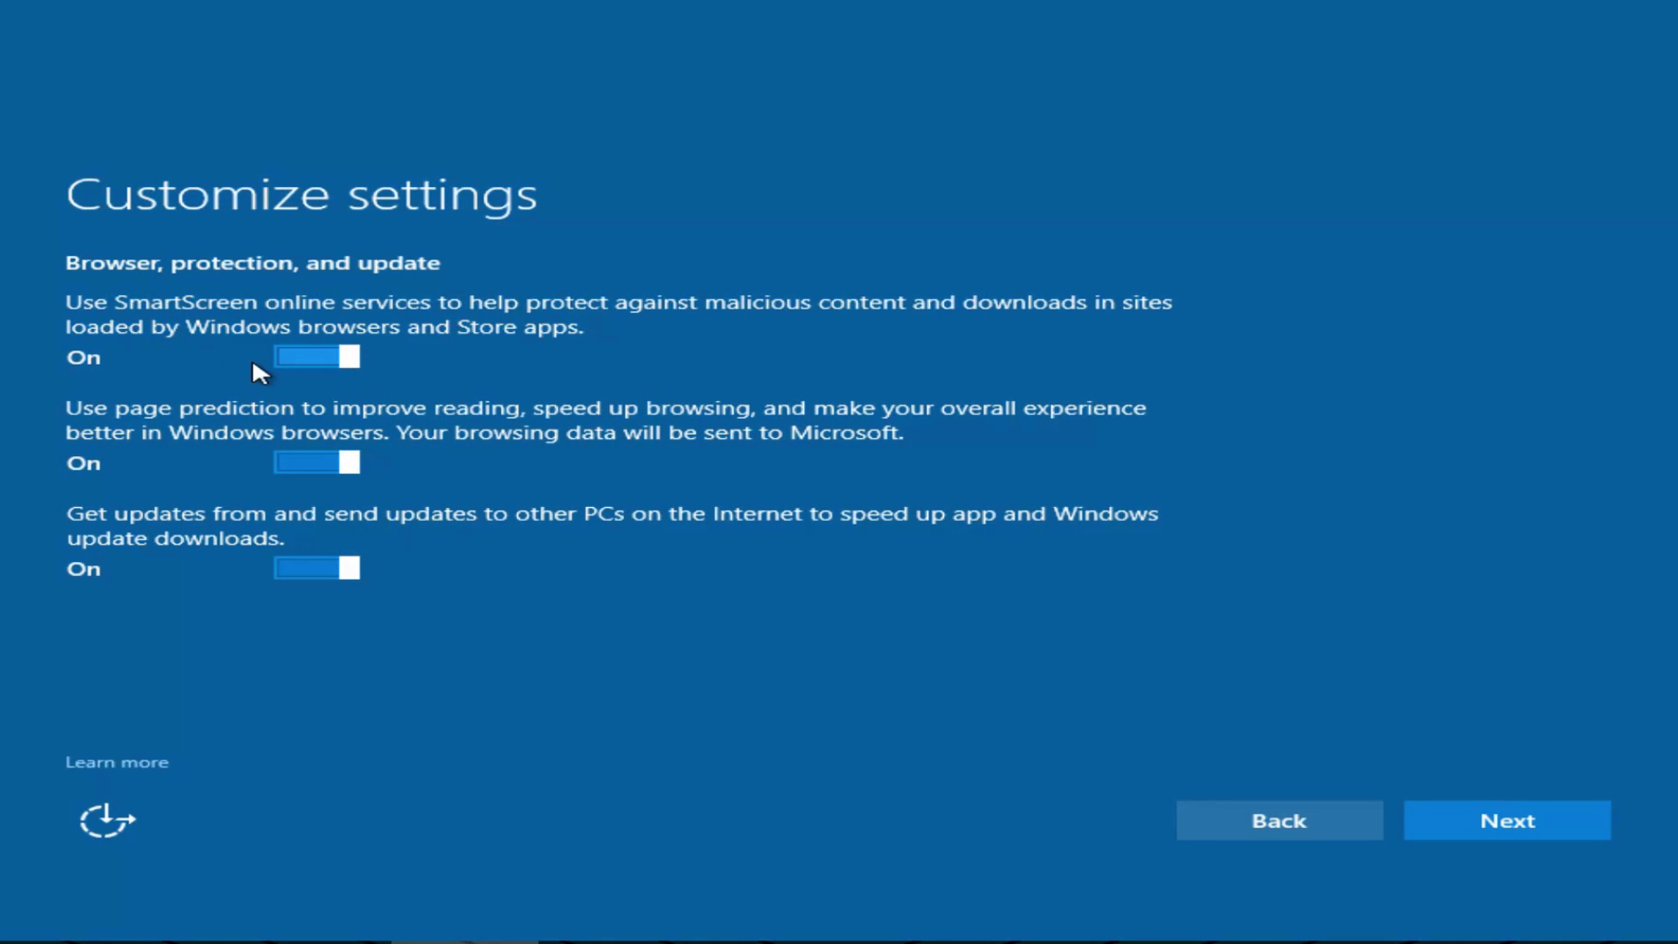
pyautogui.click(292, 465)
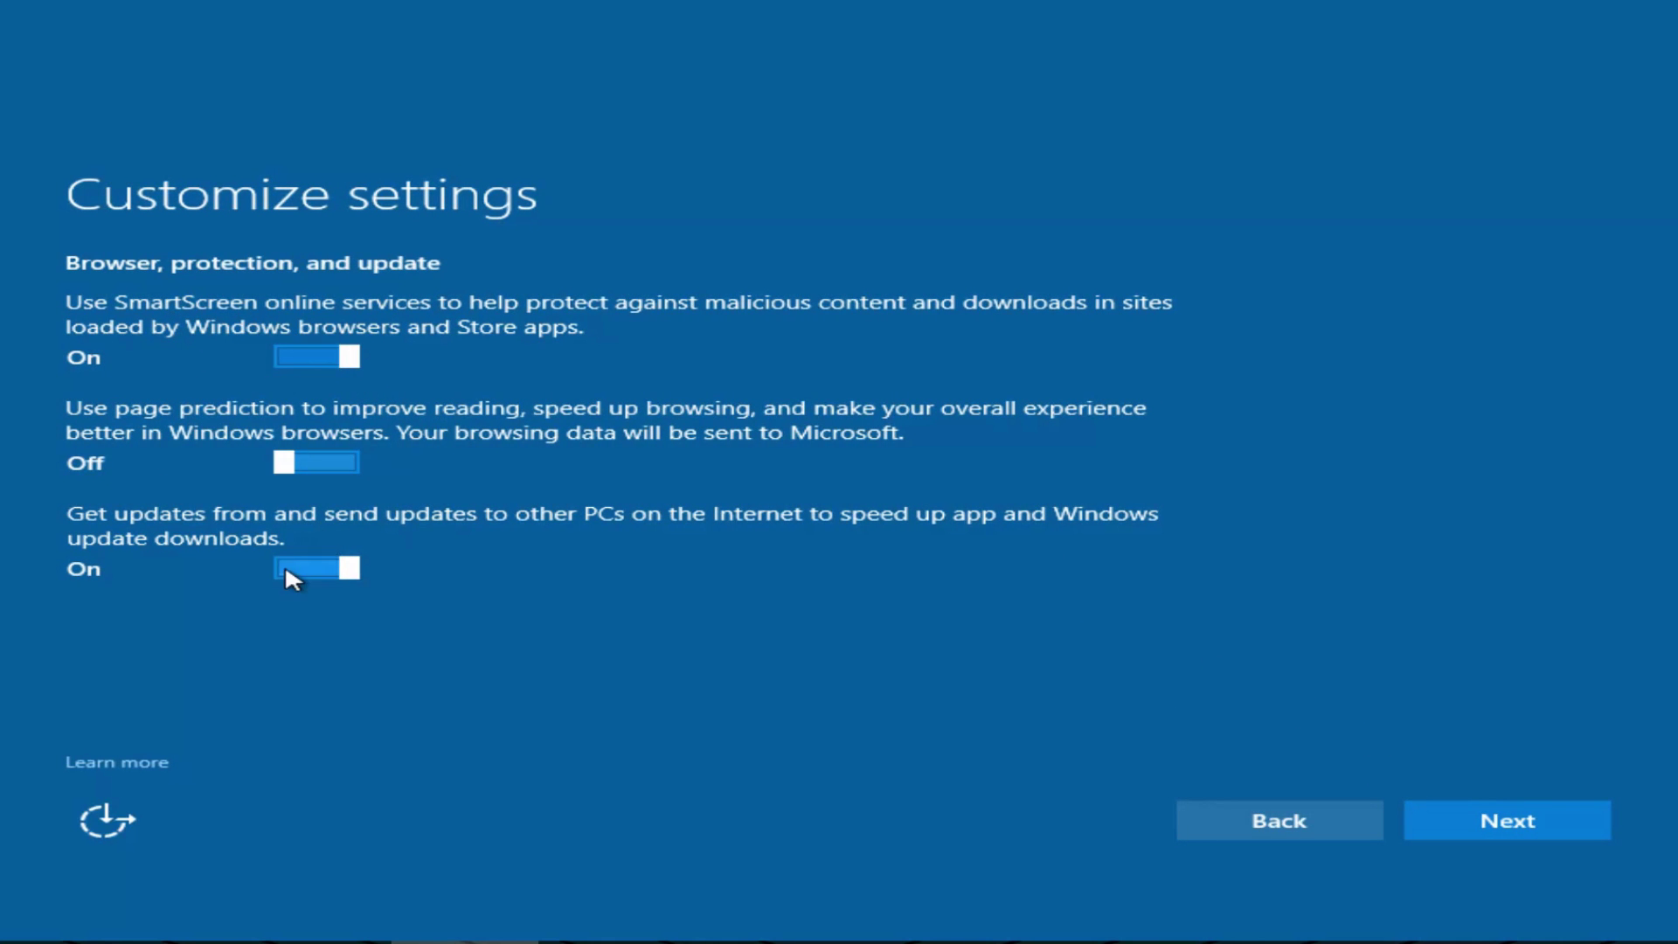
pyautogui.click(285, 564)
pyautogui.click(1433, 830)
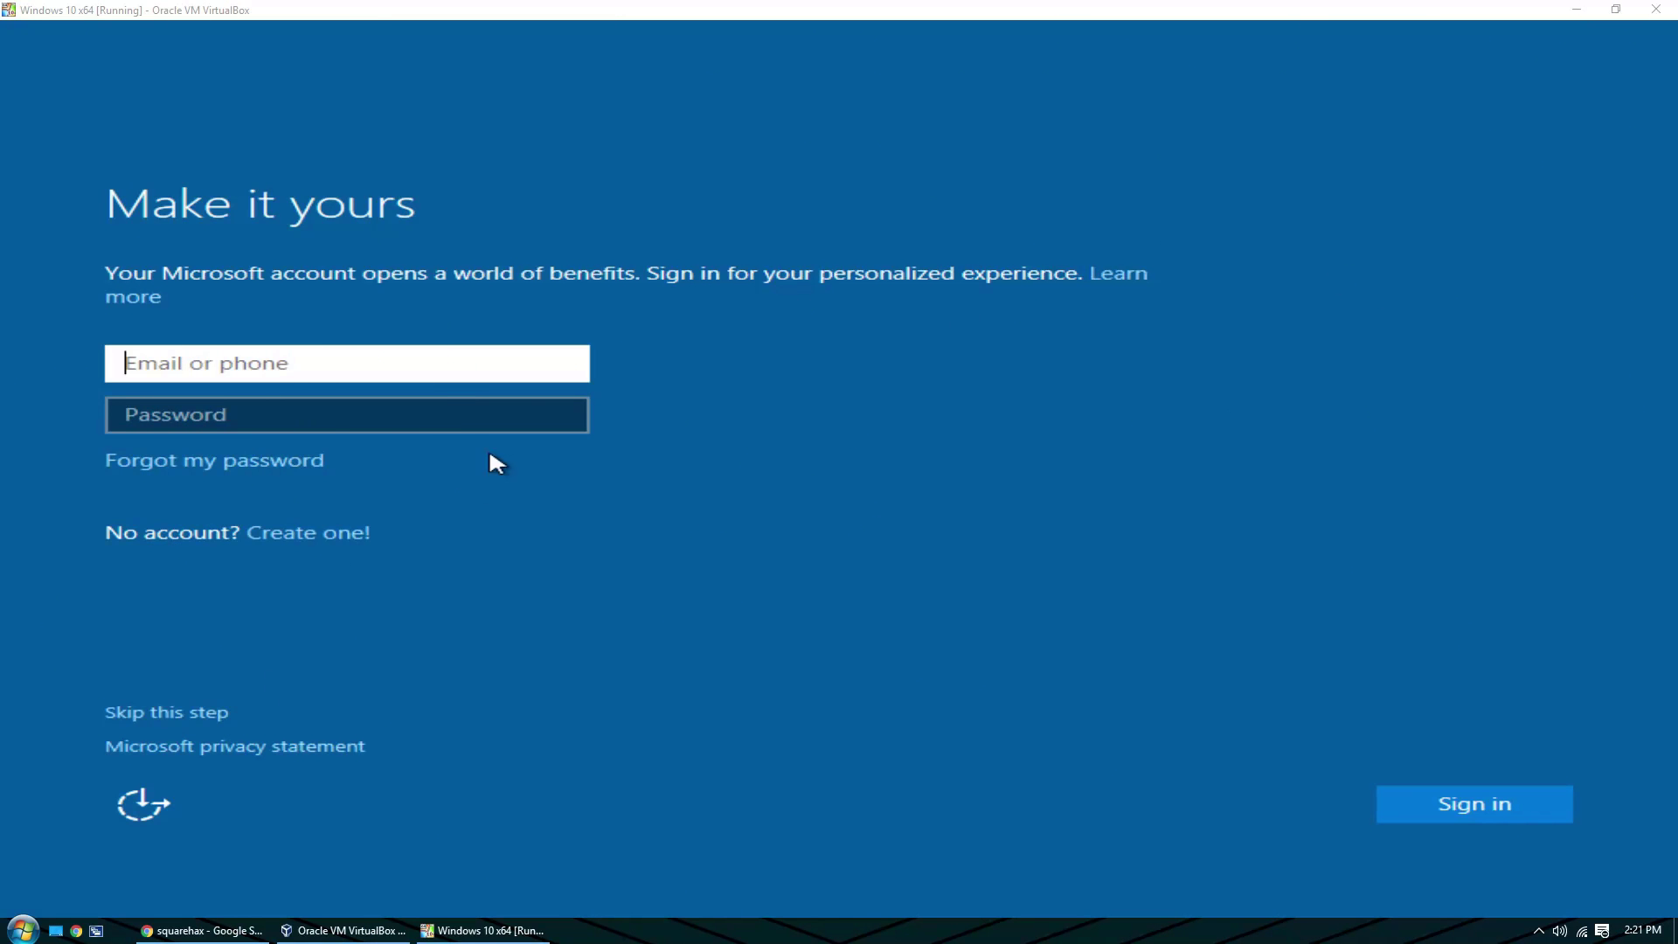
# Step: Skip the Microsoft account sign-in and create a local account with the chosen user name
pyautogui.click(118, 713)
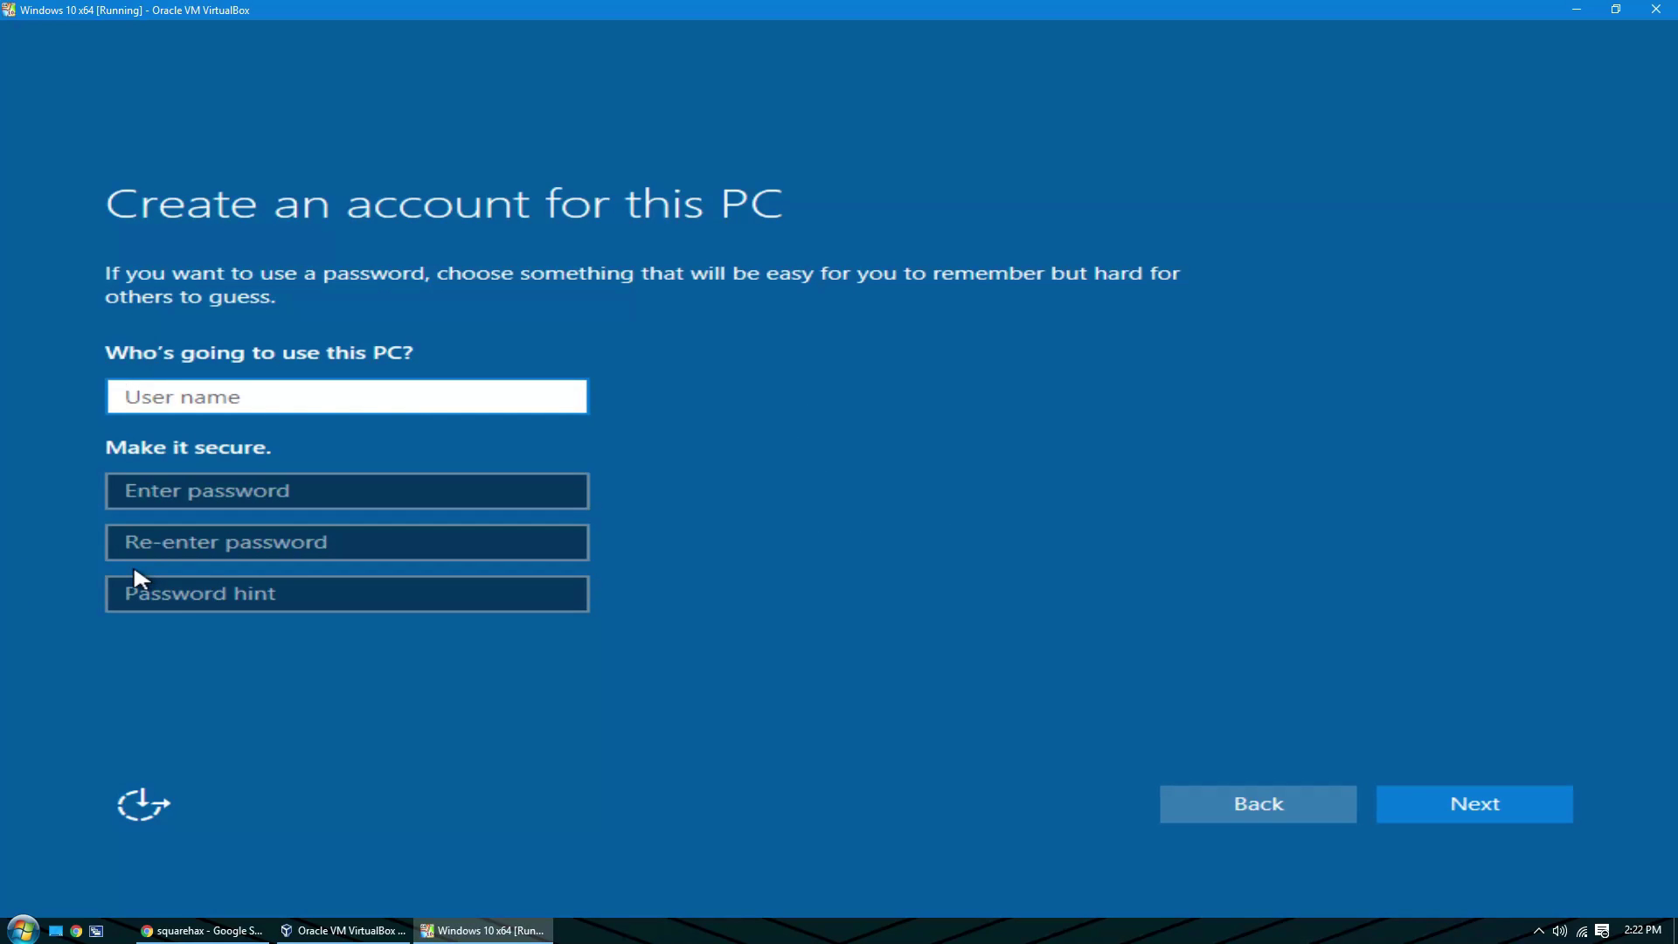
pyautogui.write('OneGuyOfTwo')
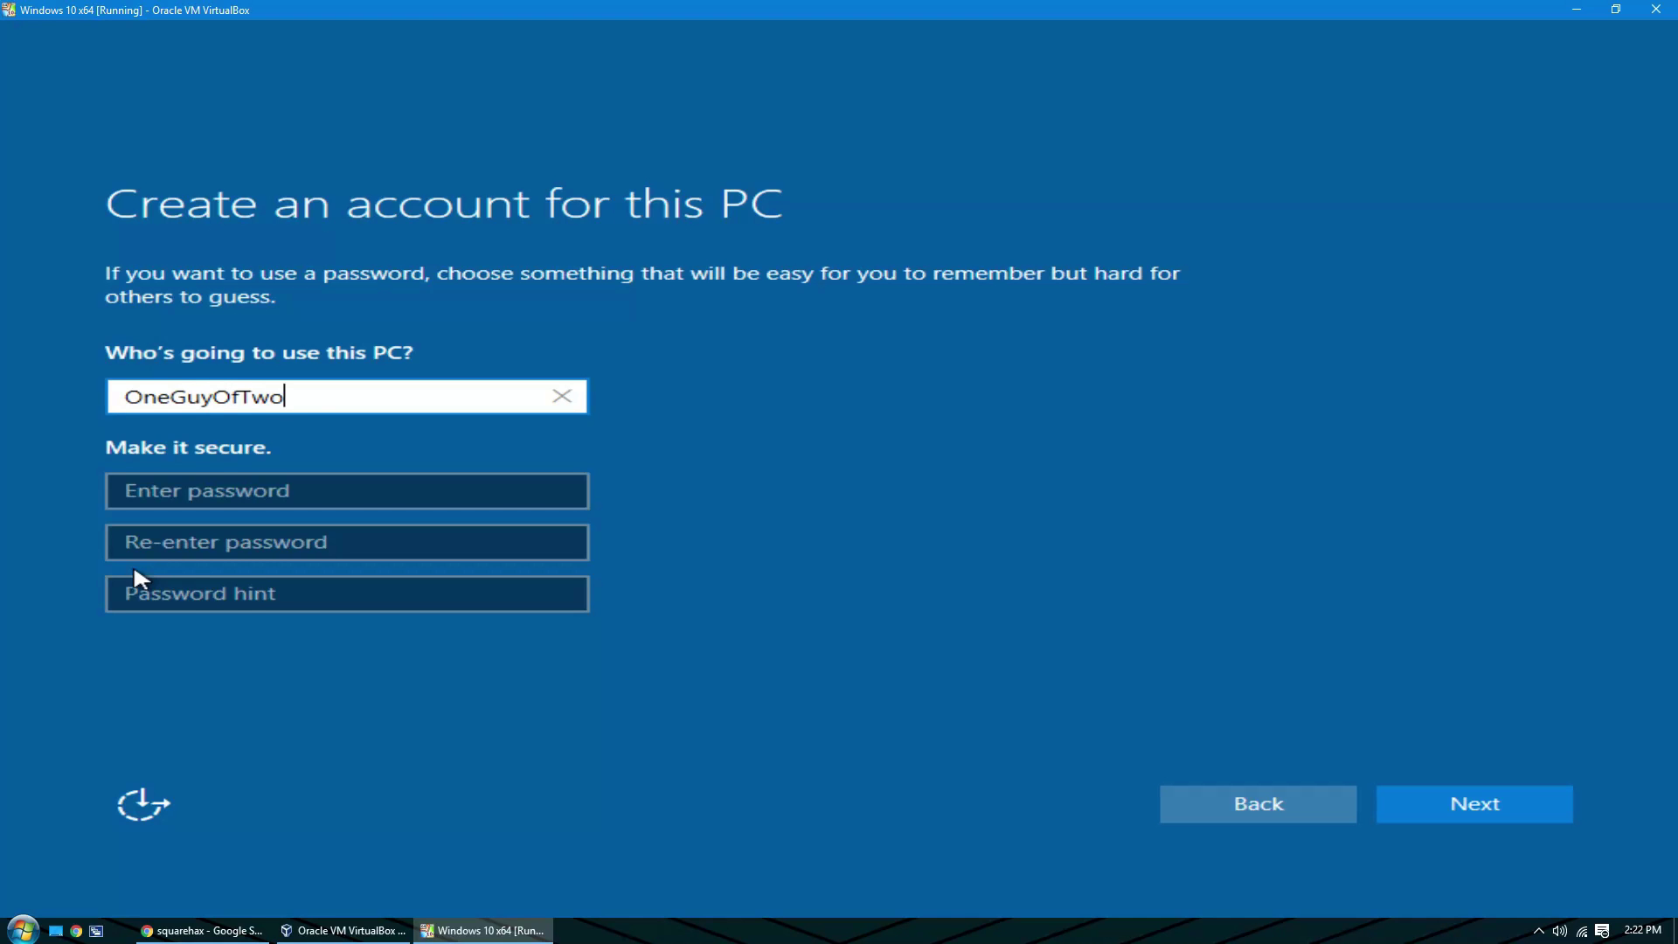
pyautogui.write('GuyzTech')
pyautogui.click(1413, 791)
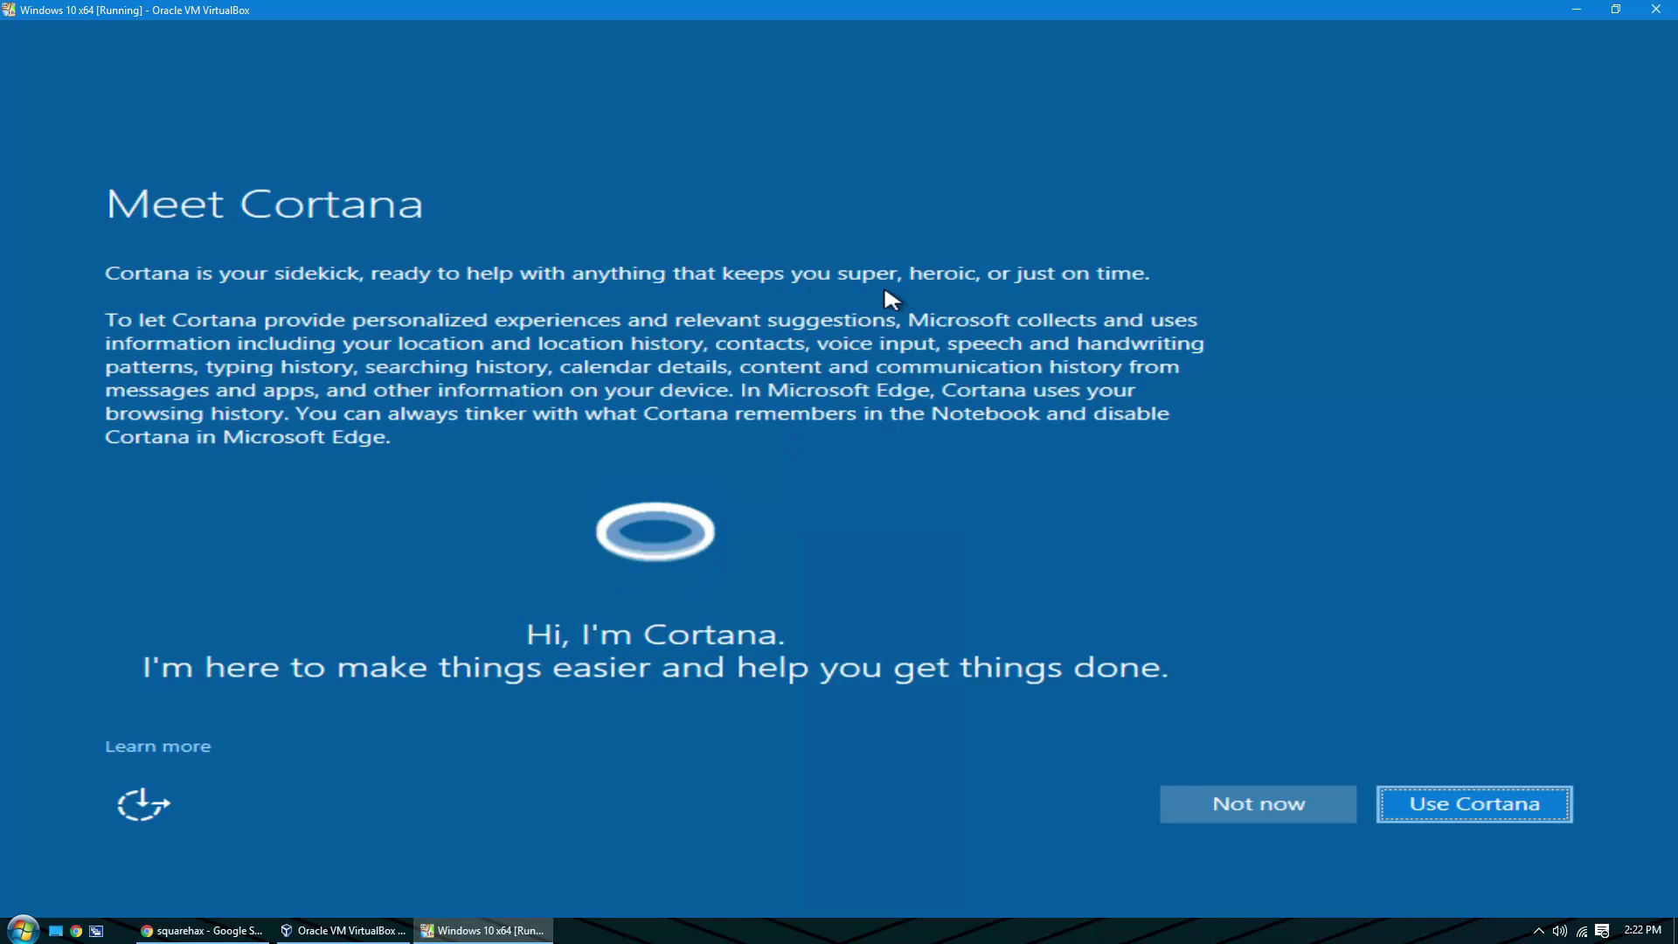
# Step: Decline Cortana setup with Not now and let setup finish preparing the desktop
pyautogui.click(1219, 808)
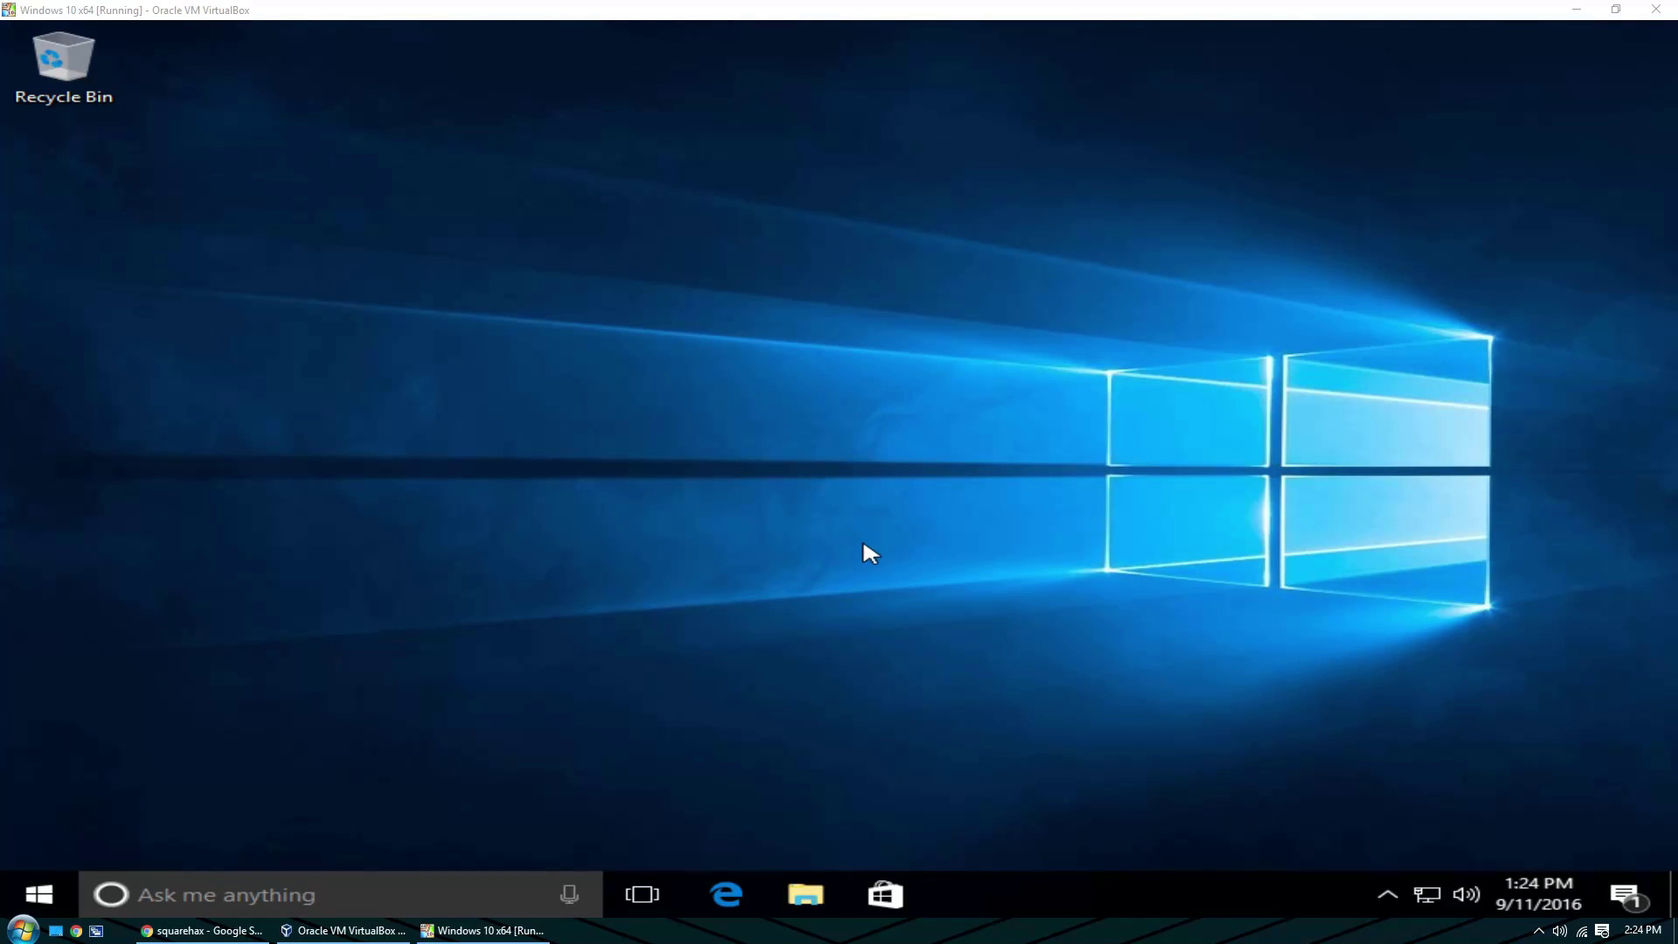
# Step: Set Cortana to Hidden and turn off Show Task View button in the taskbar menu
pyautogui.click(1066, 892)
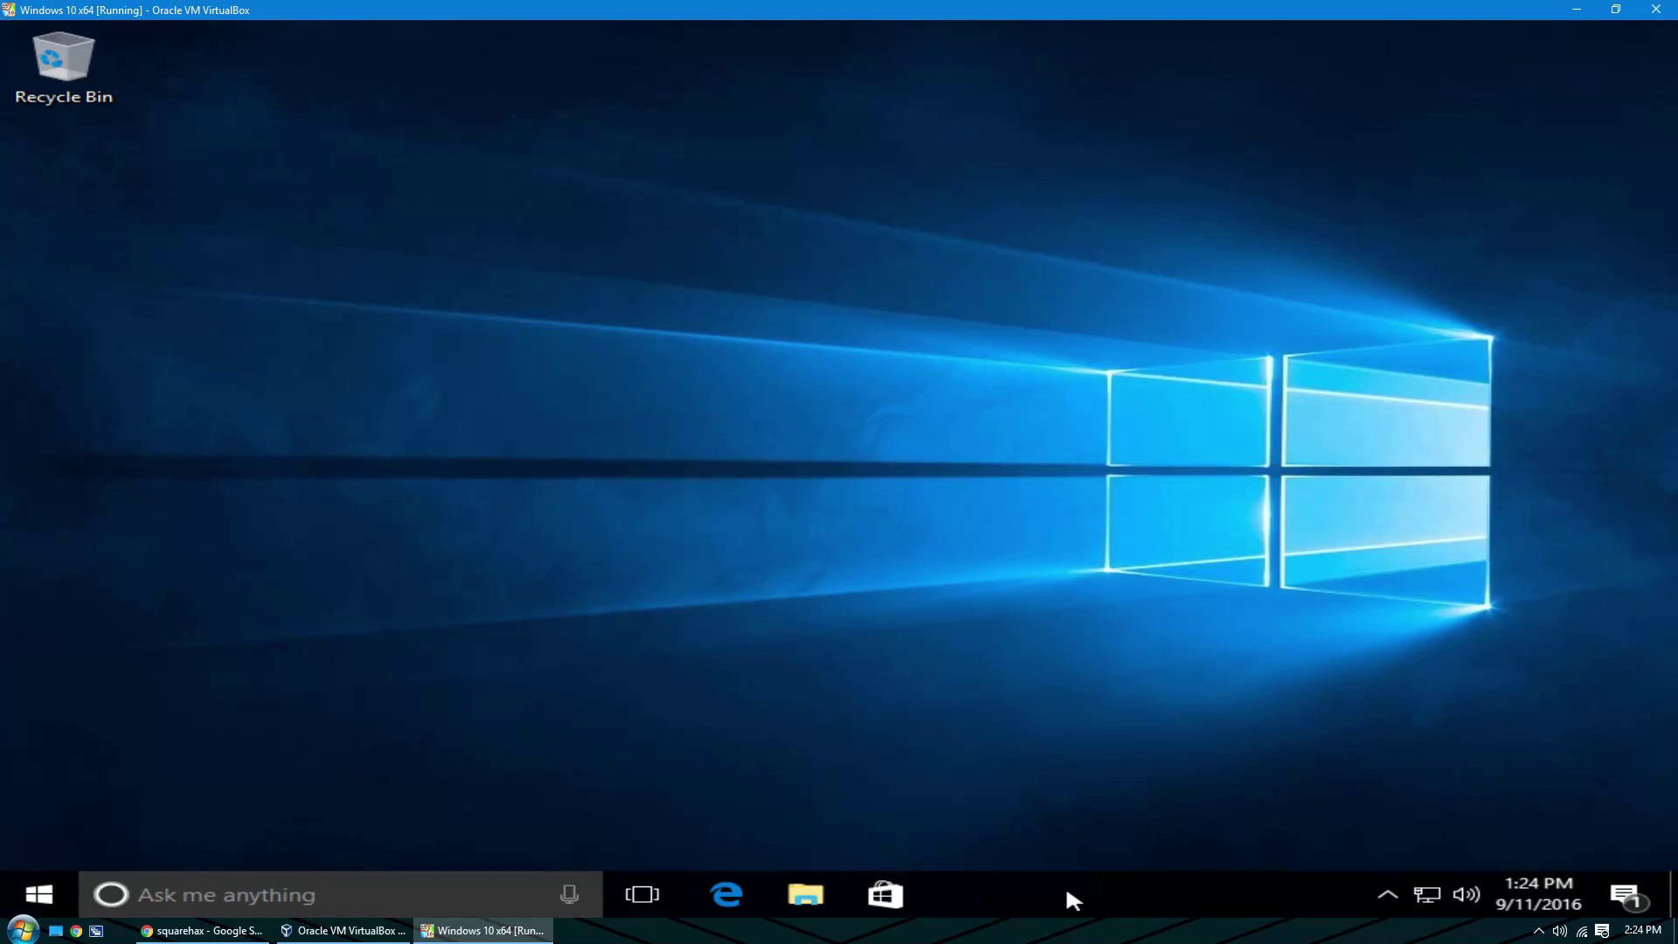
pyautogui.rightClick(1067, 891)
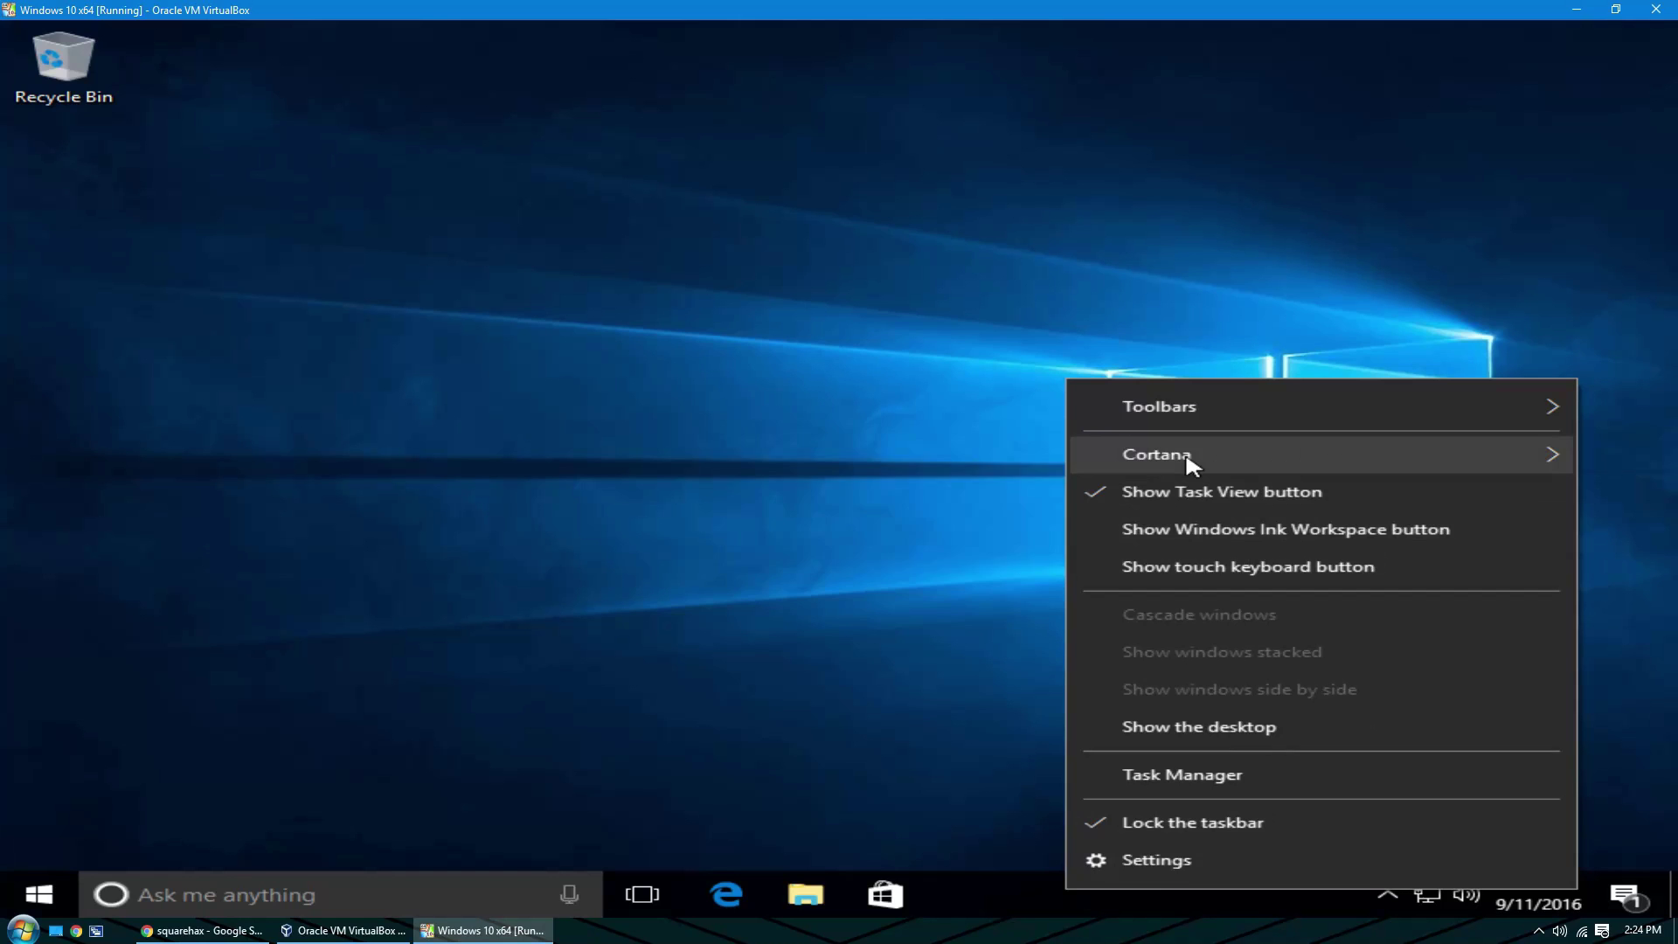
pyautogui.moveTo(1187, 457)
pyautogui.click(856, 462)
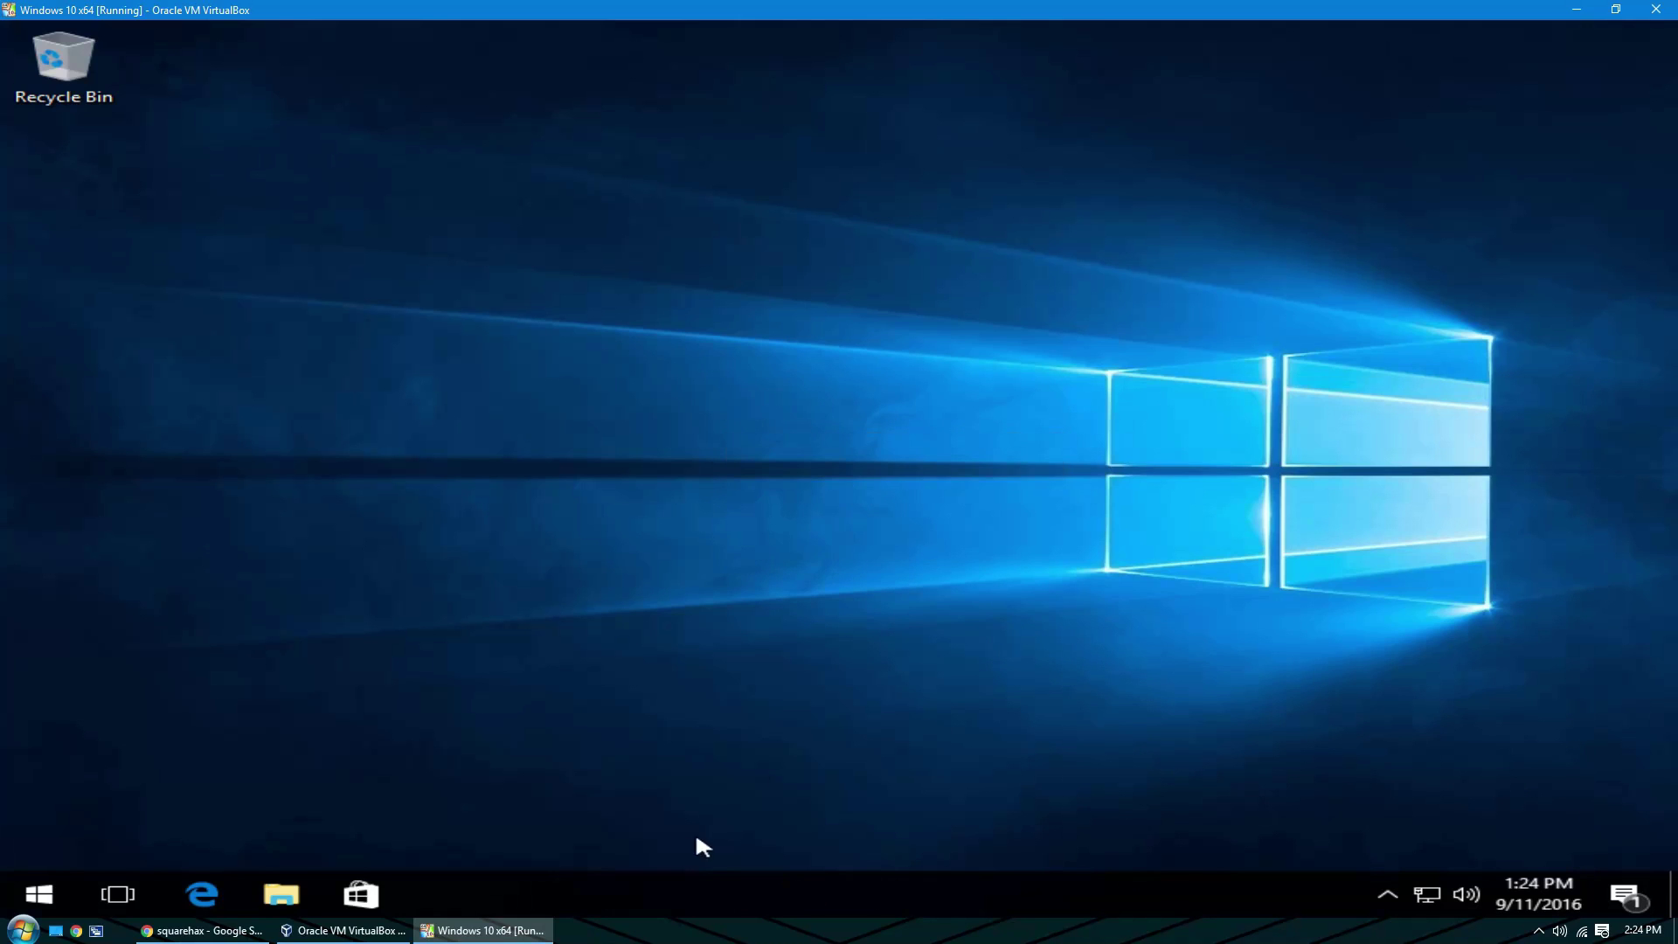
pyautogui.rightClick(644, 906)
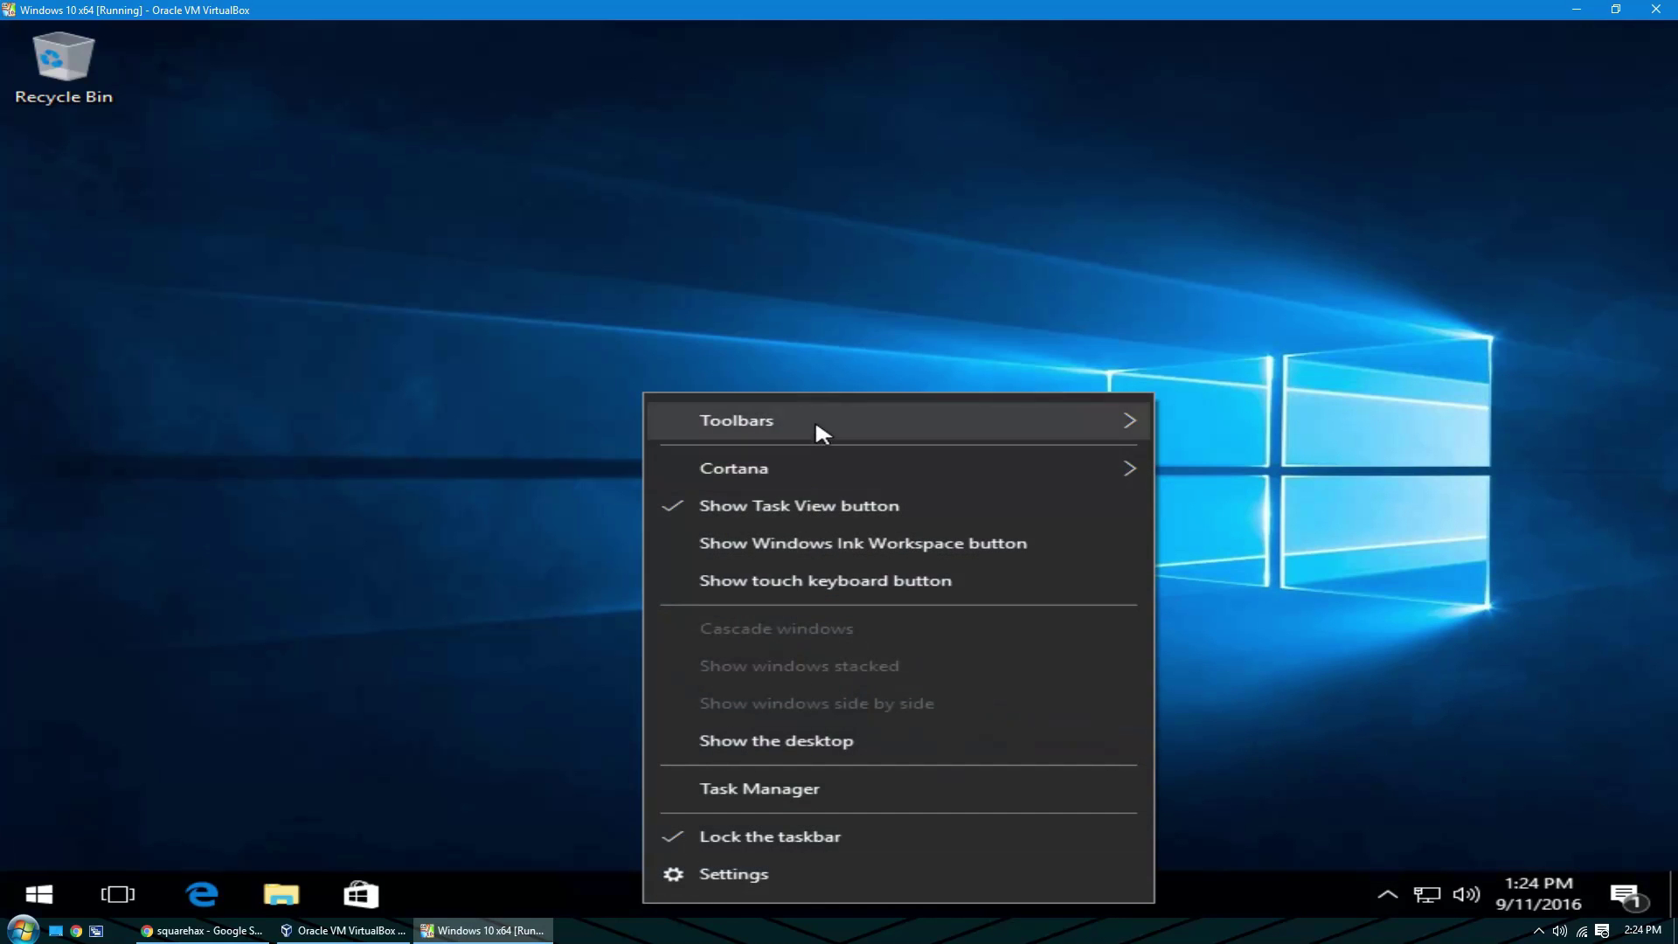
pyautogui.click(793, 519)
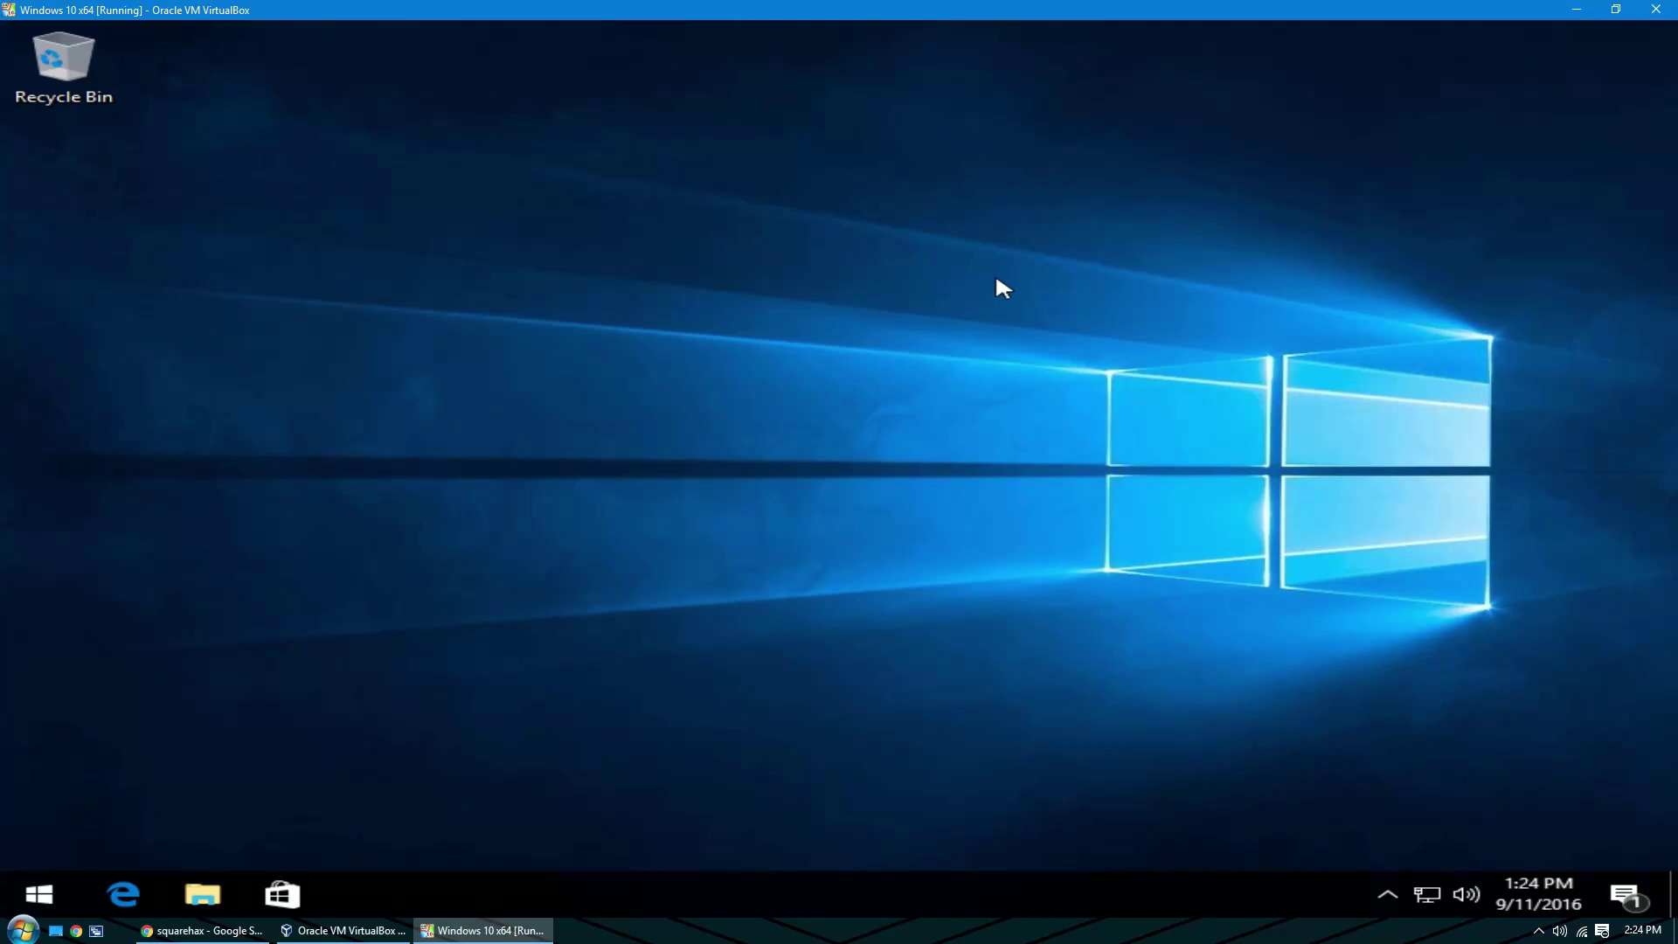
pyautogui.click(1624, 894)
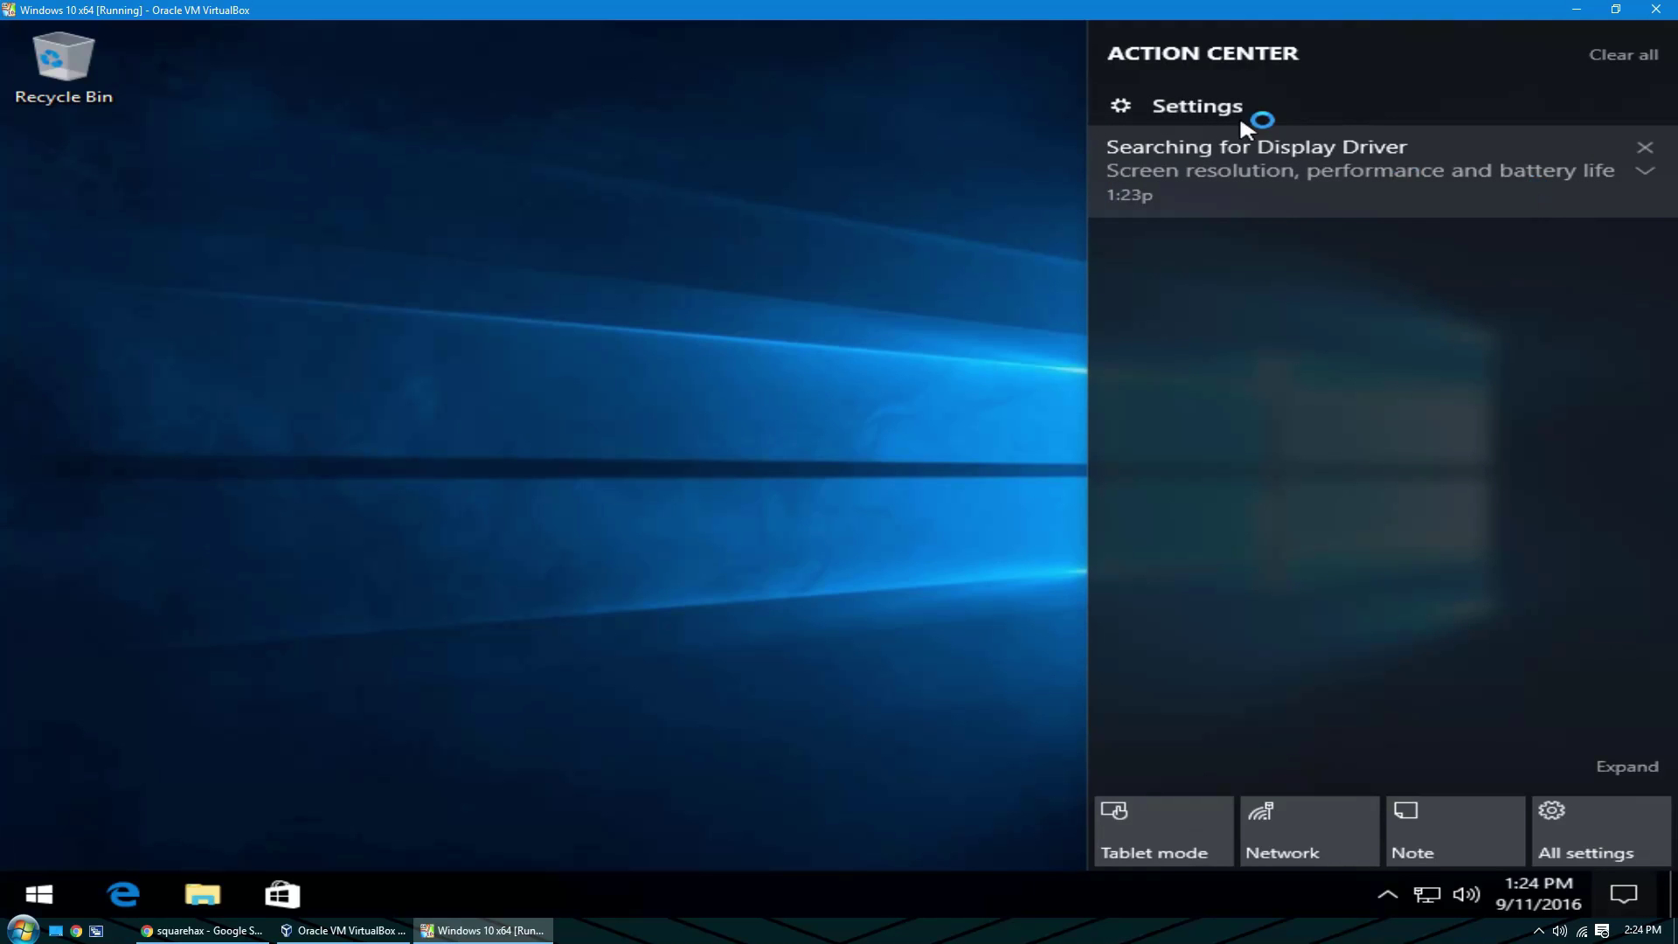
pyautogui.click(654, 317)
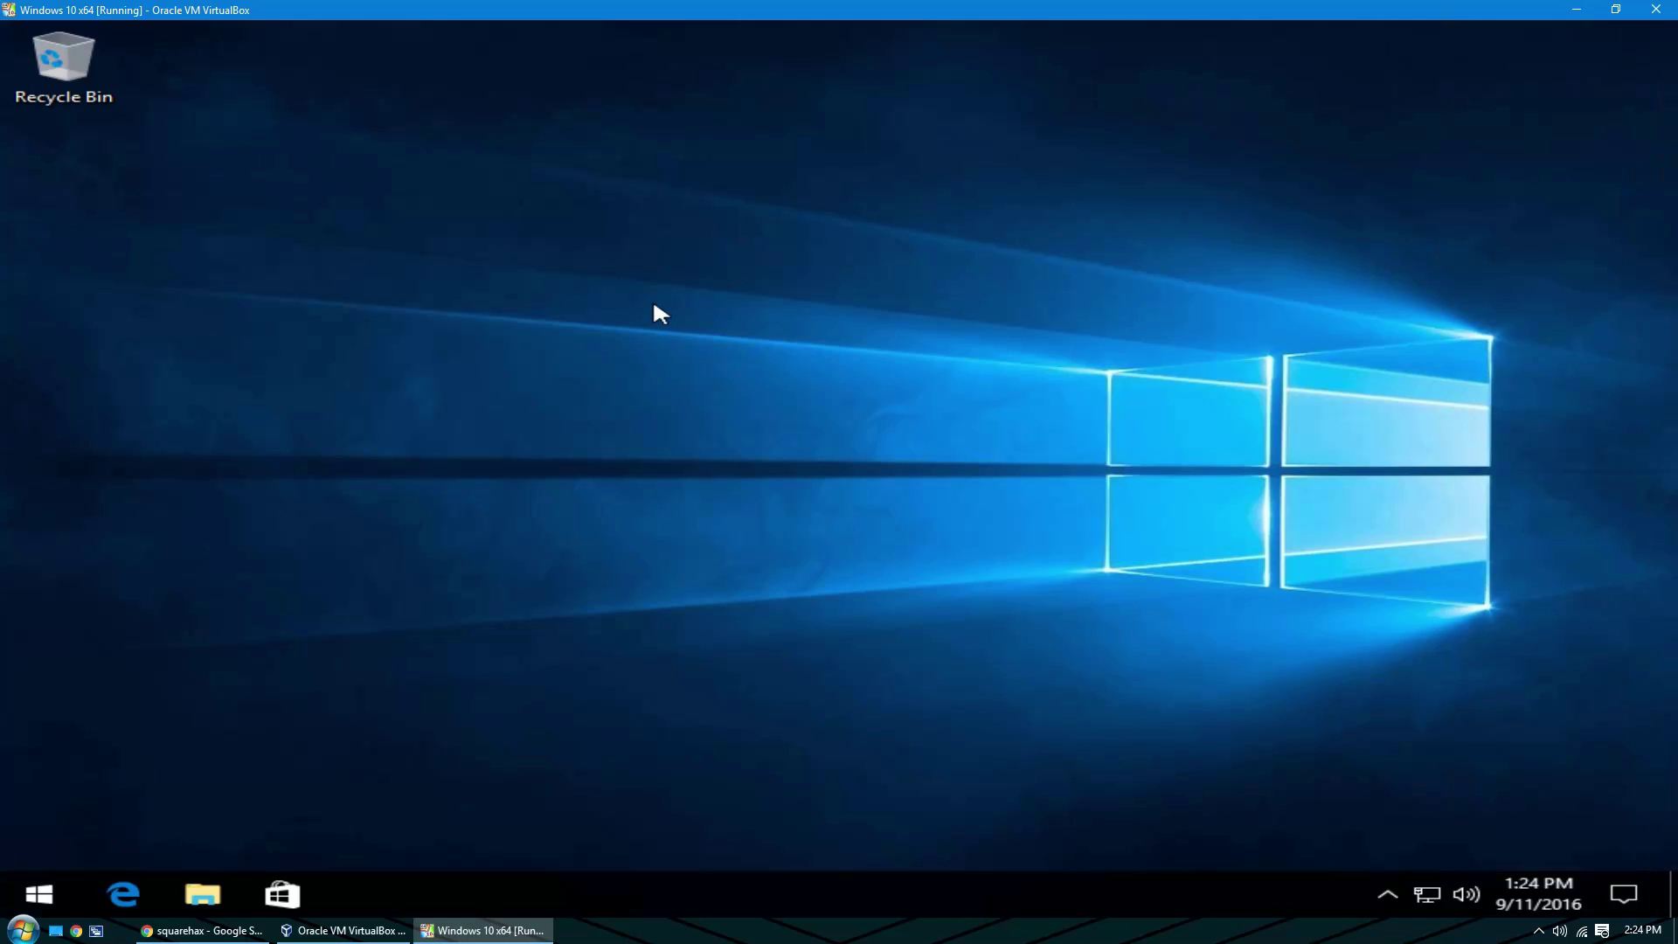